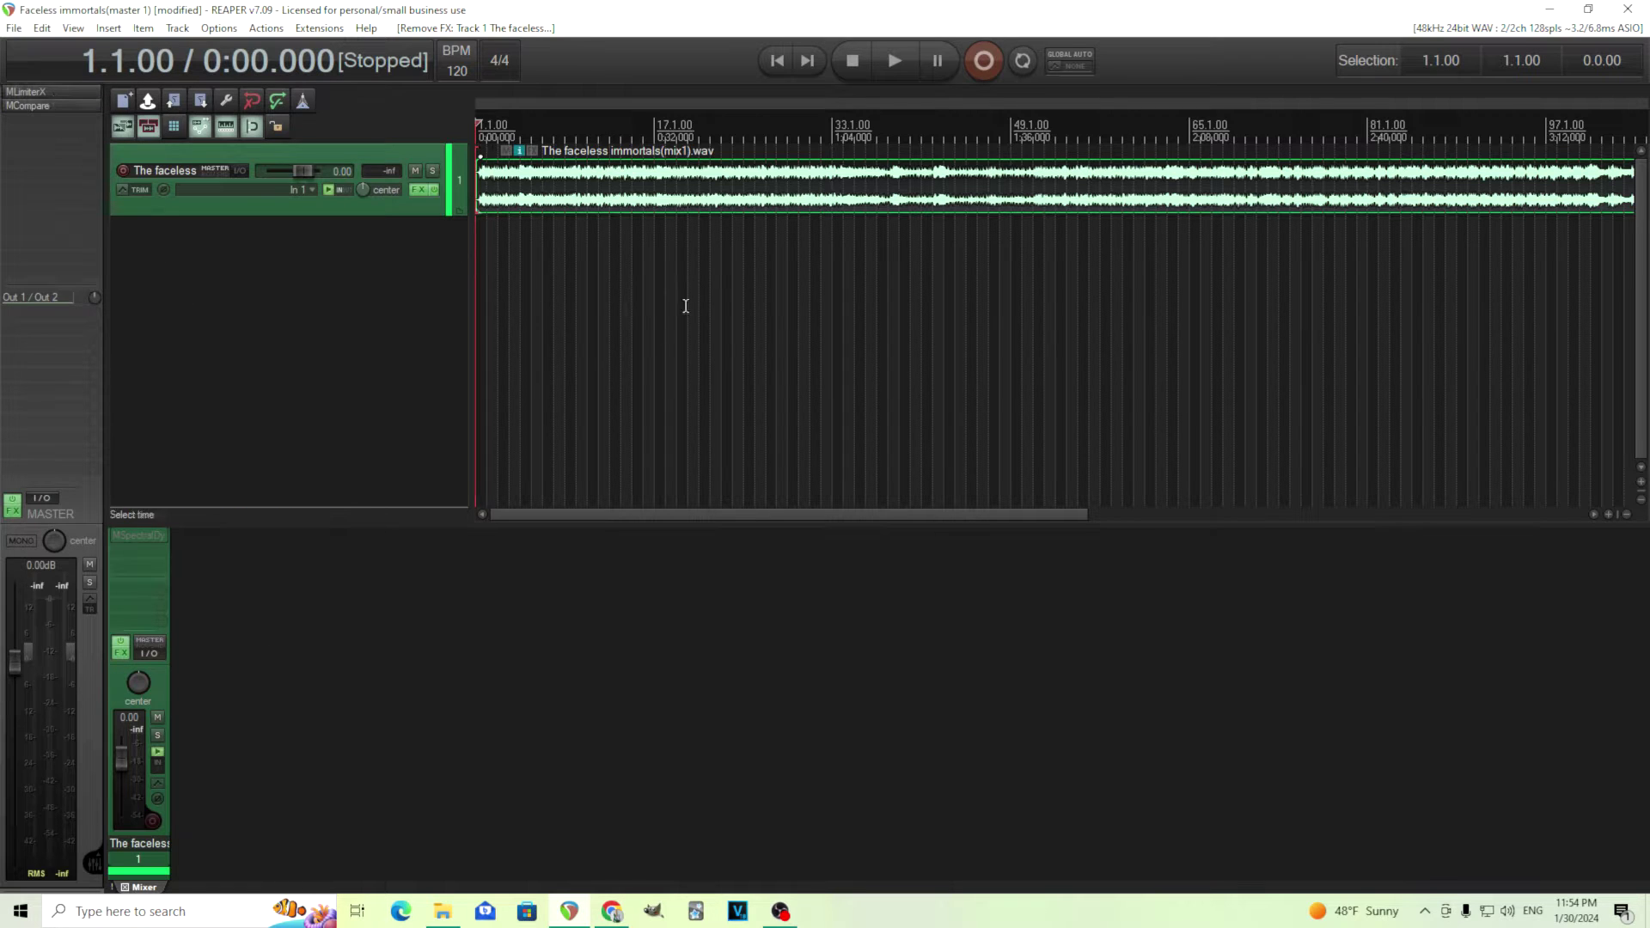
Play the song briefly, stop, and check the master's MLimiterX plugin before closing it.
{"action": "left_click", "coordinate": [895, 65]}
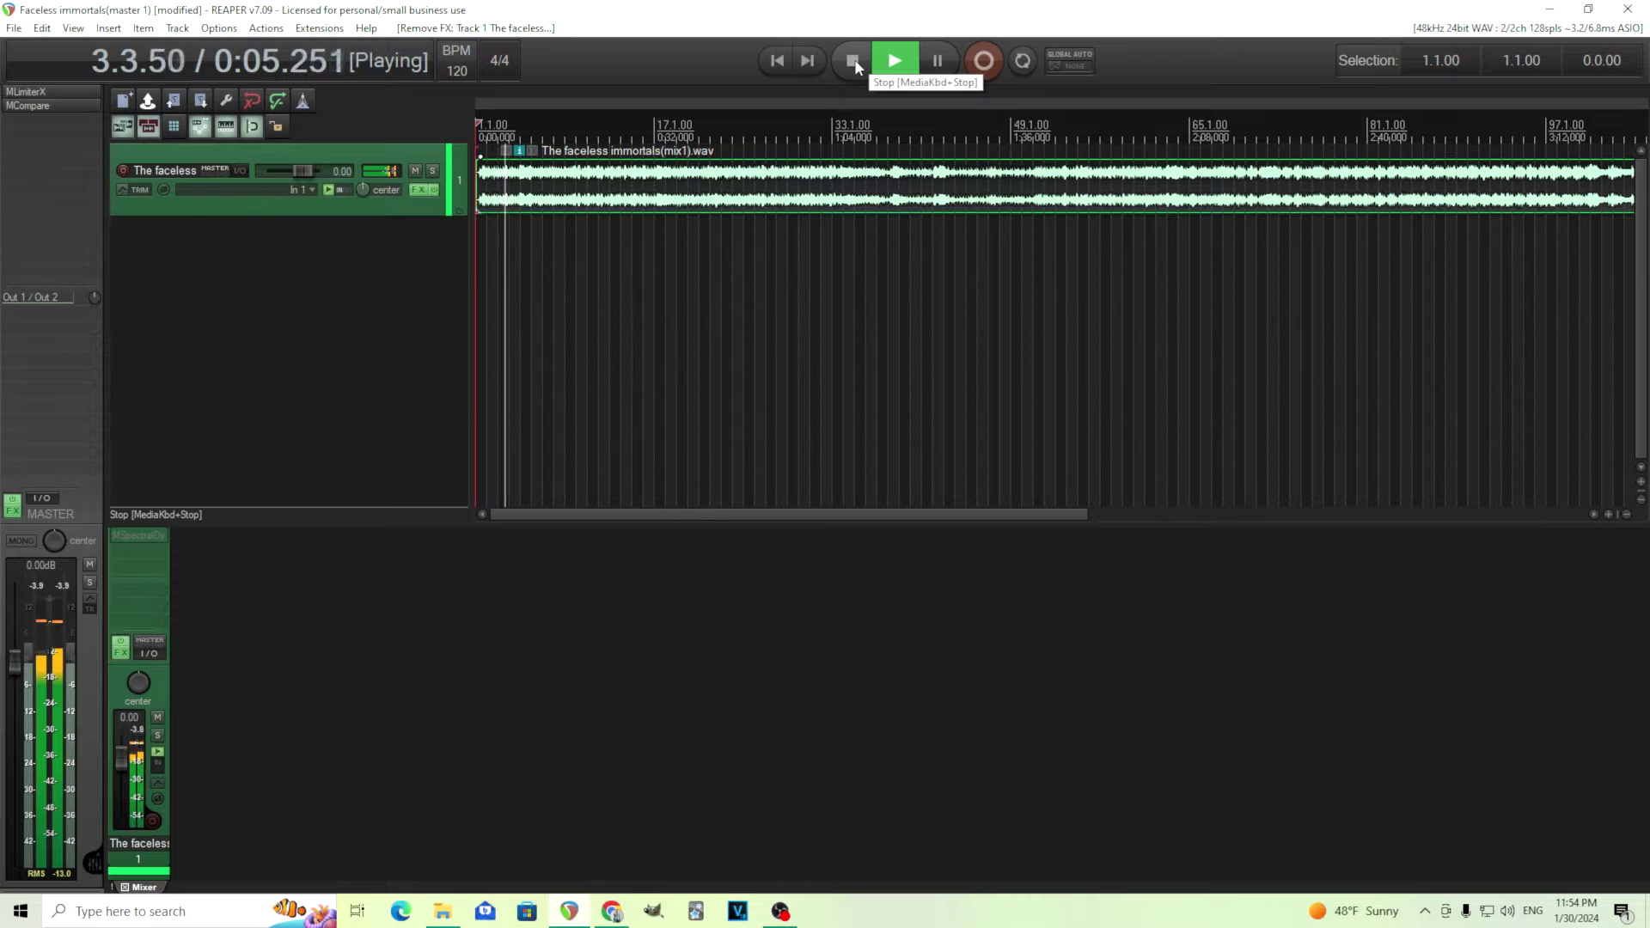
{"action": "left_click", "coordinate": [853, 62]}
{"action": "left_click", "coordinate": [56, 91]}
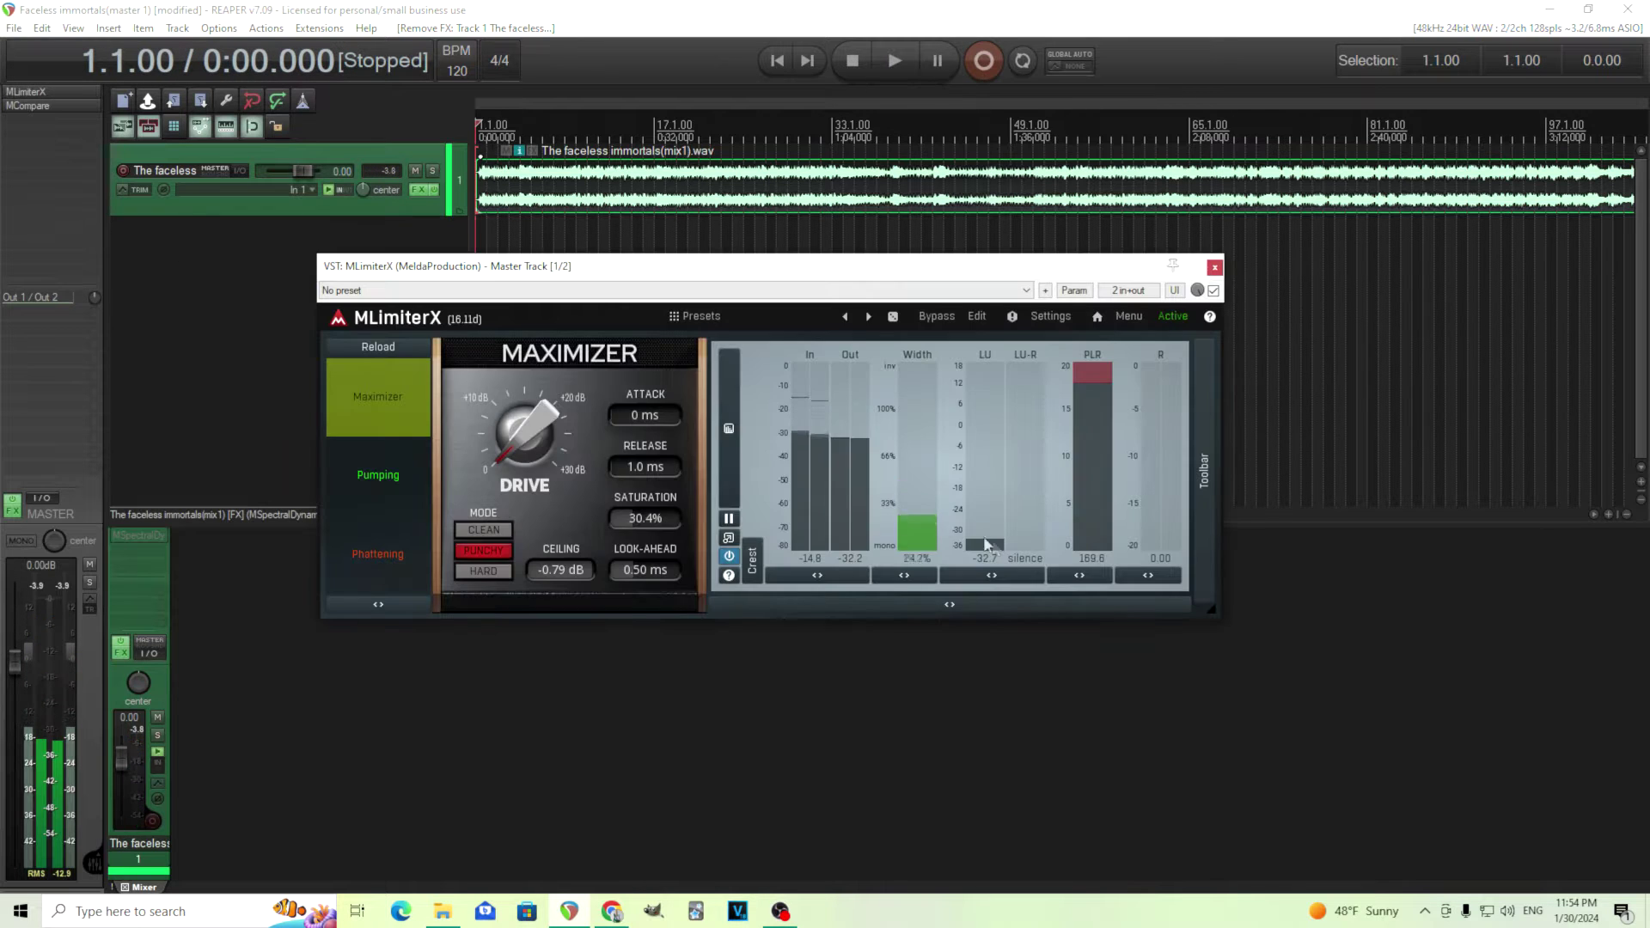
{"action": "left_click", "coordinate": [1214, 267]}
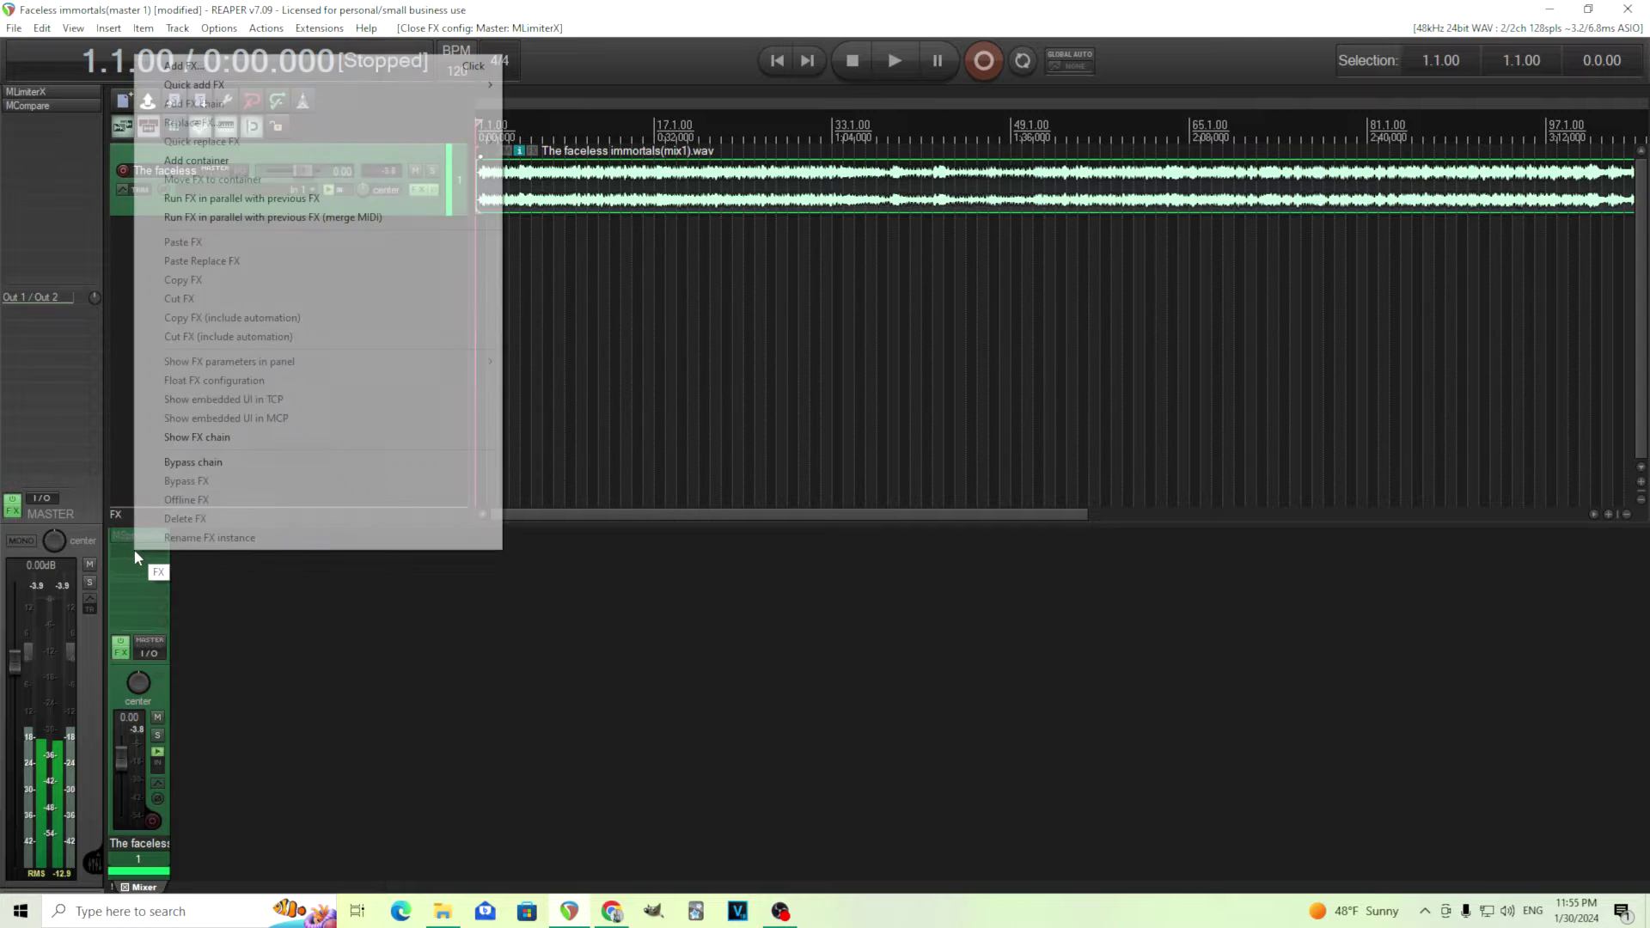
Add MWaveShaperMB from Quick add FX > Saturation to the song track and load MFlator.
{"action": "right_click", "coordinate": [134, 550]}
{"action": "mouse_move", "coordinate": [357, 85]}
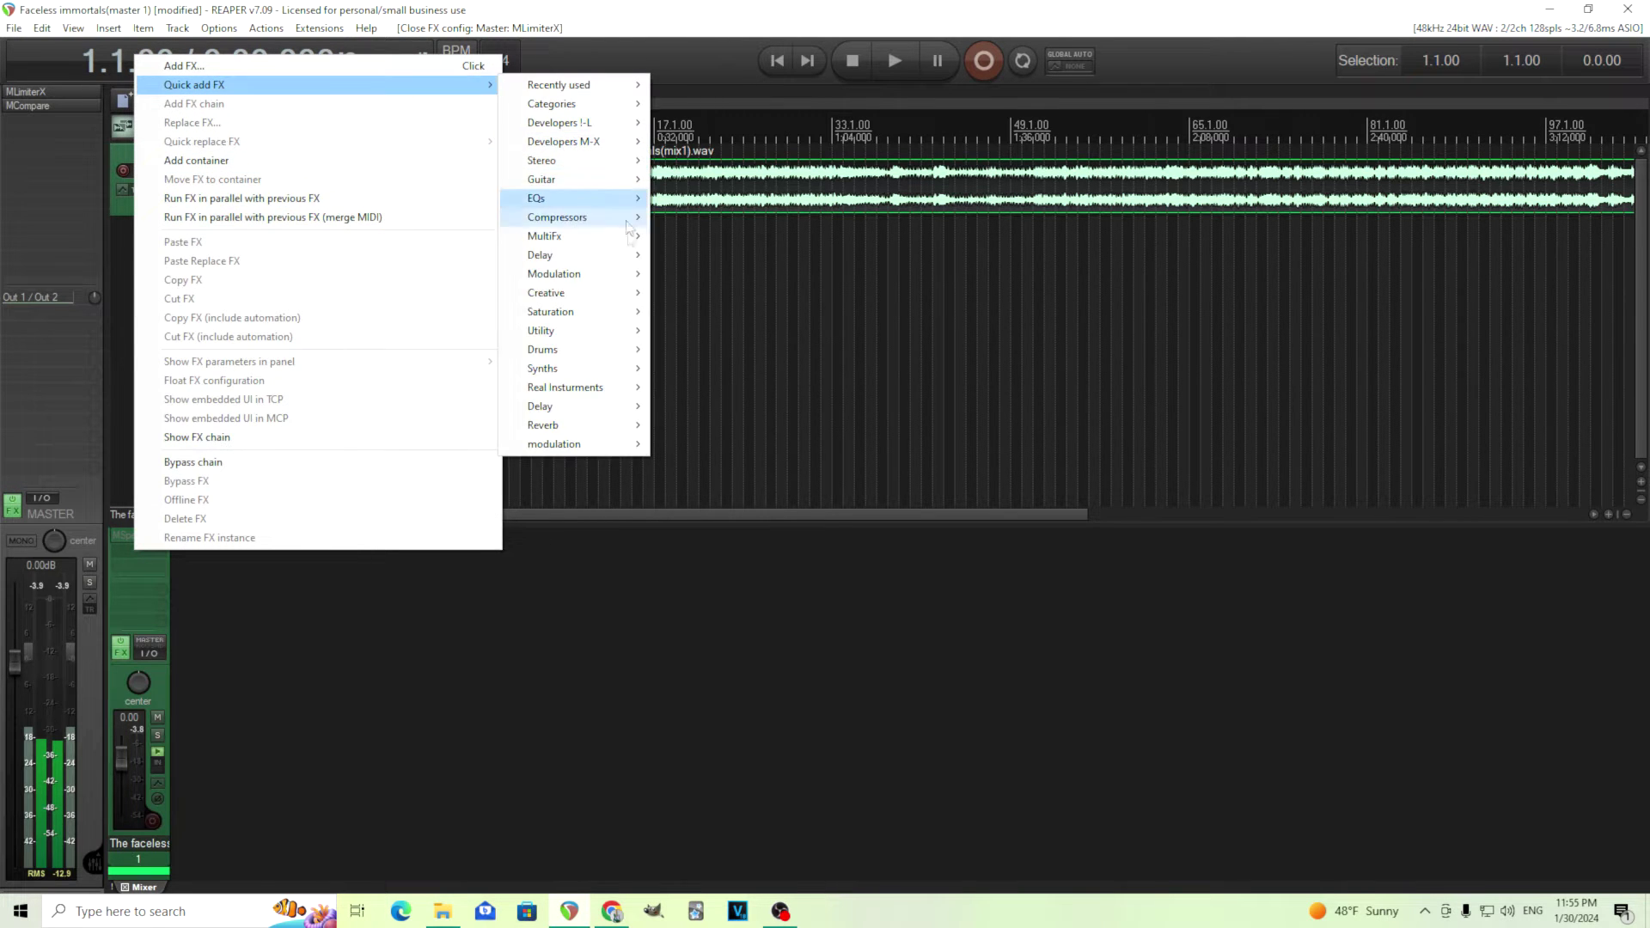
{"action": "mouse_move", "coordinate": [610, 323]}
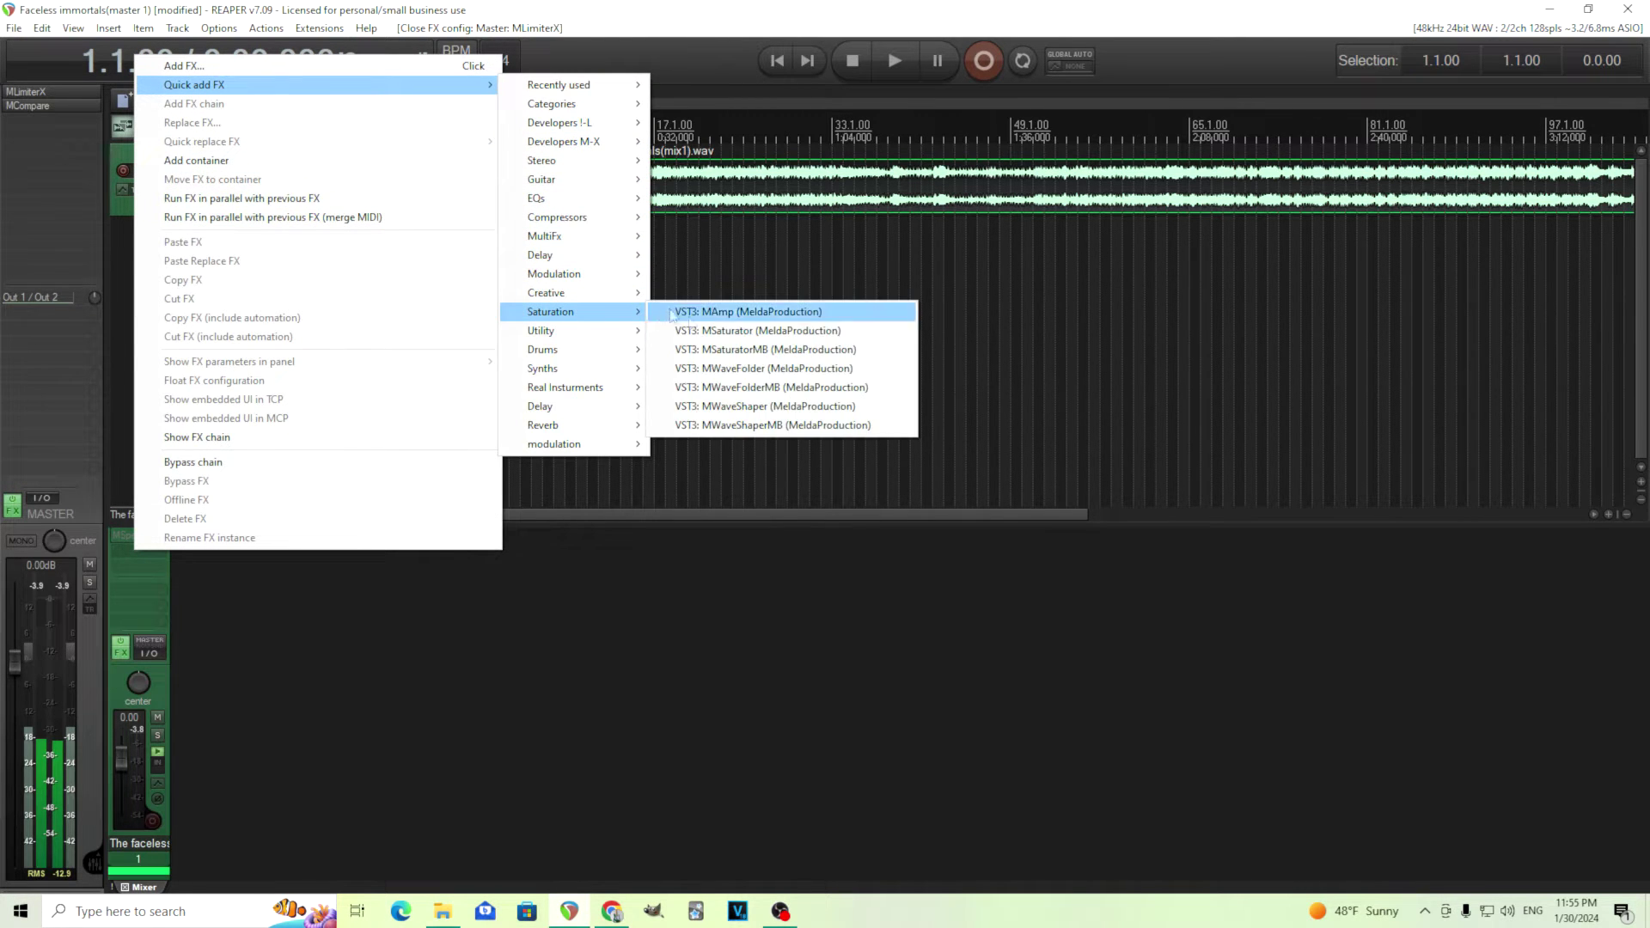
{"action": "left_click", "coordinate": [819, 427]}
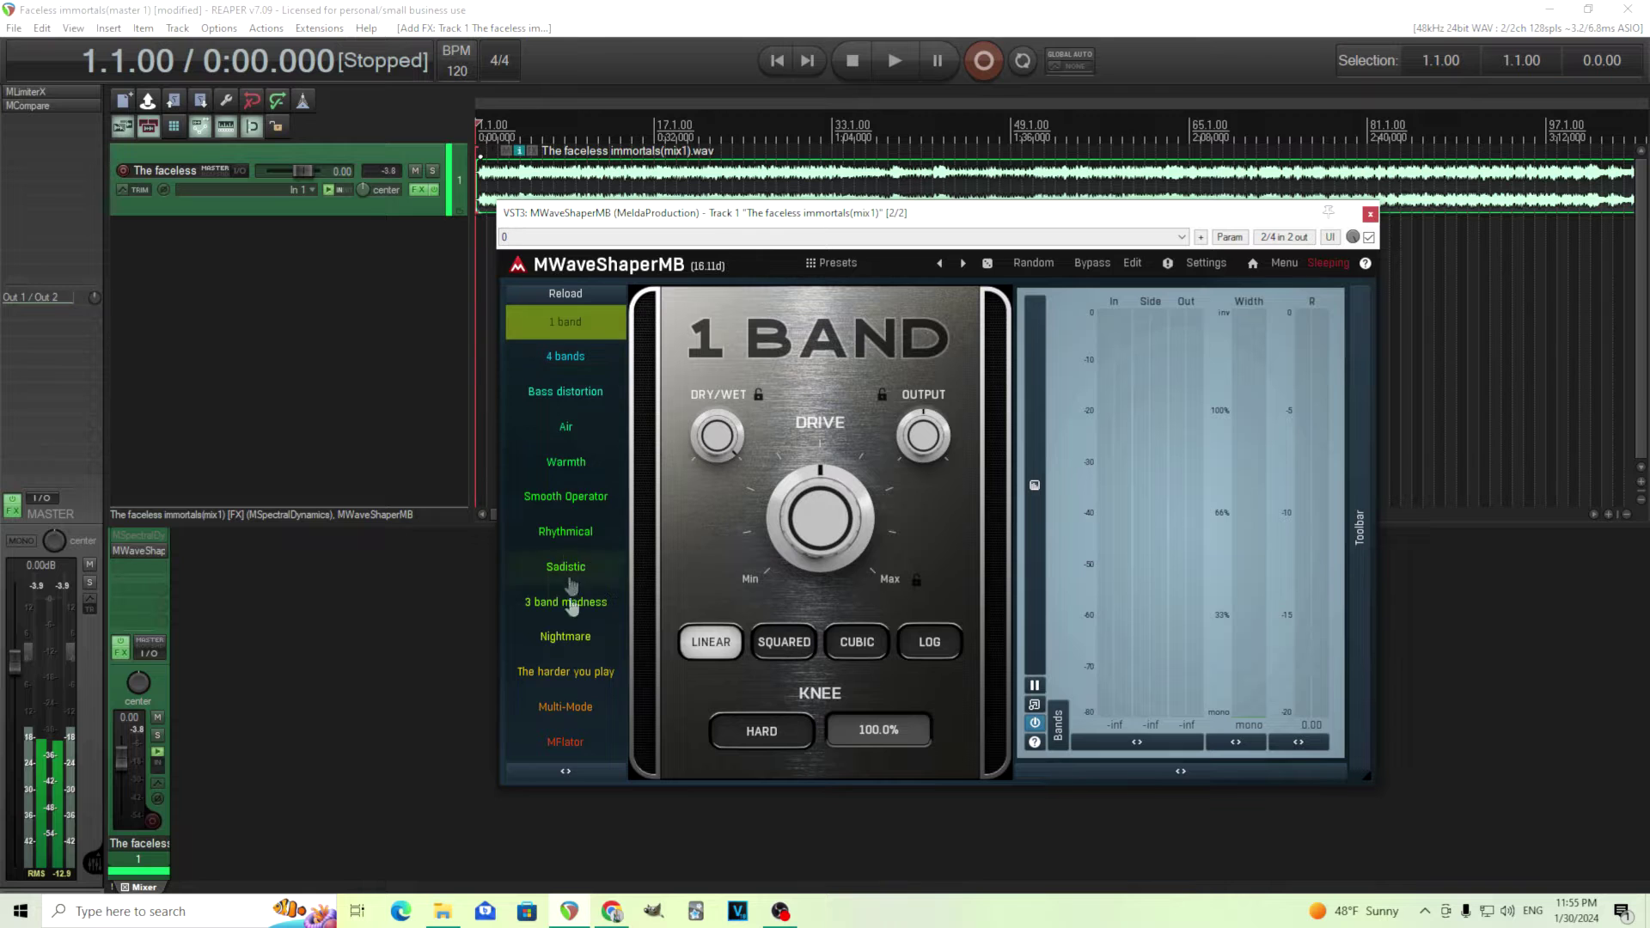
{"action": "left_click", "coordinate": [607, 749]}
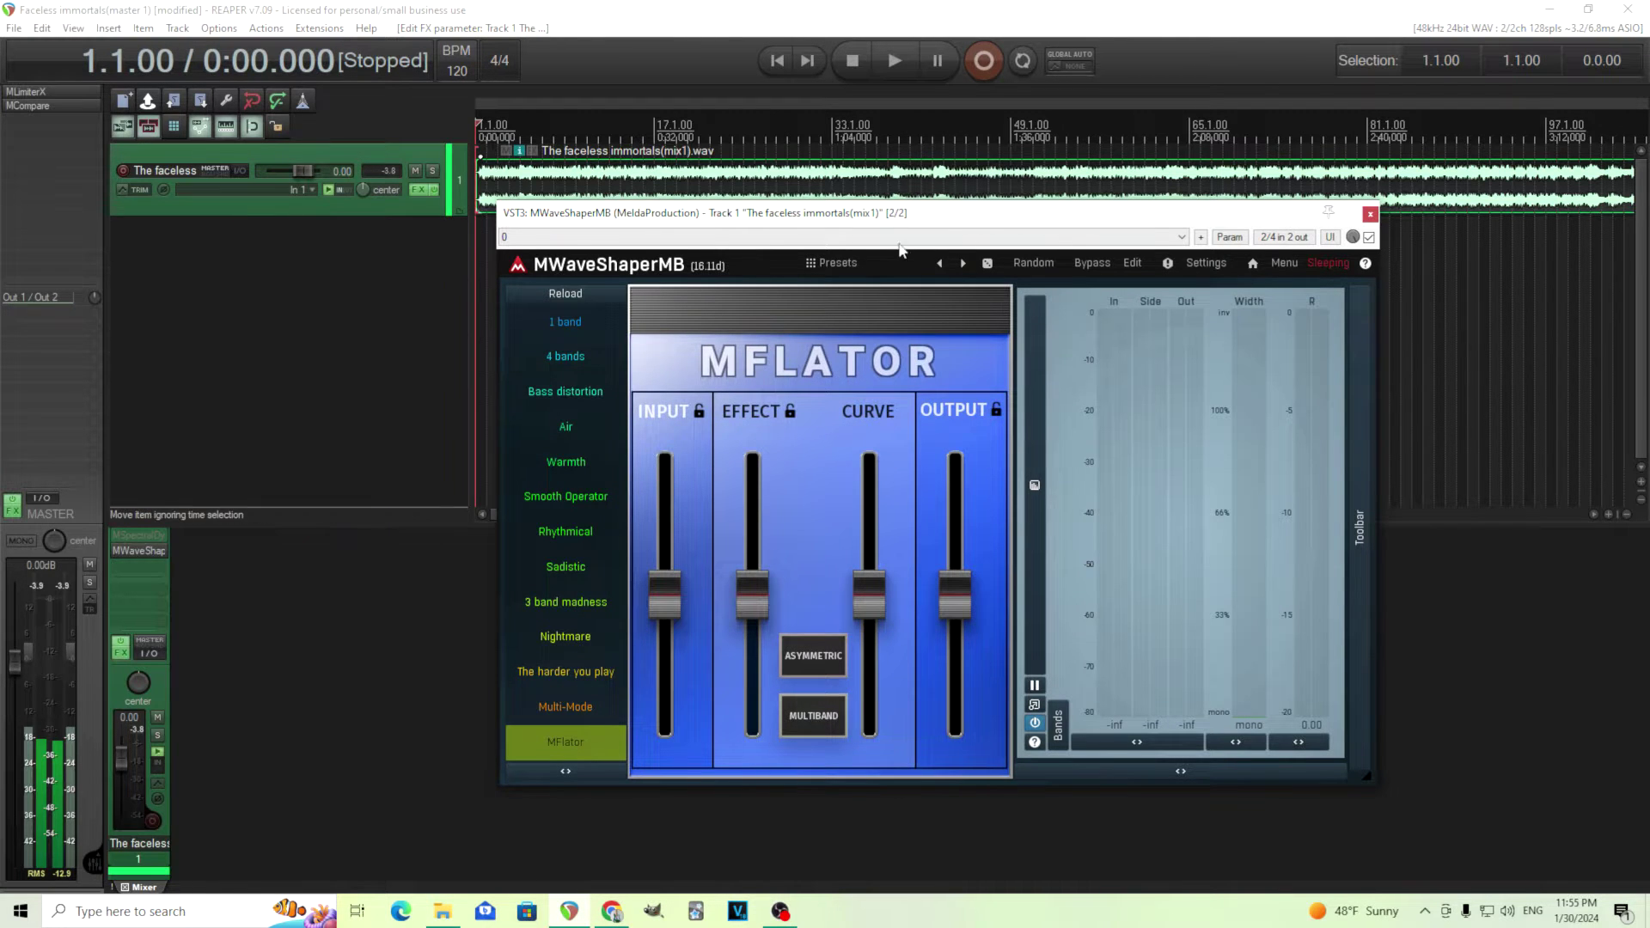
Move the MFlator window down-left and briefly play the song through it, then stop.
{"action": "left_click_drag", "start_coordinate": [883, 217], "coordinate": [747, 264]}
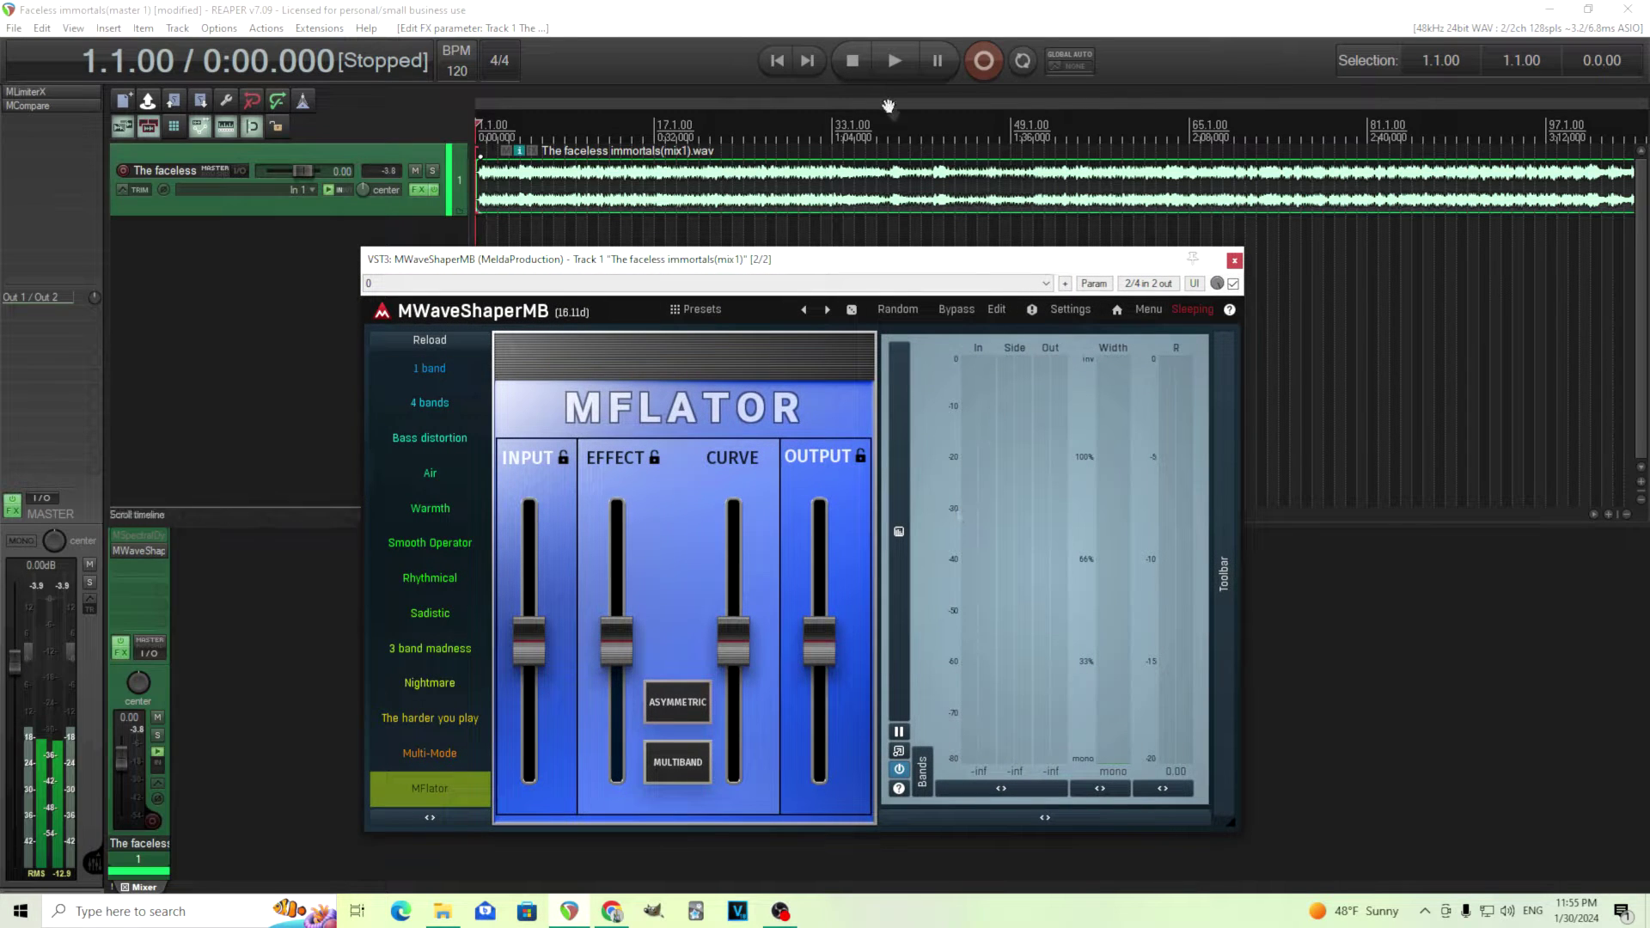
{"action": "left_click", "coordinate": [899, 67]}
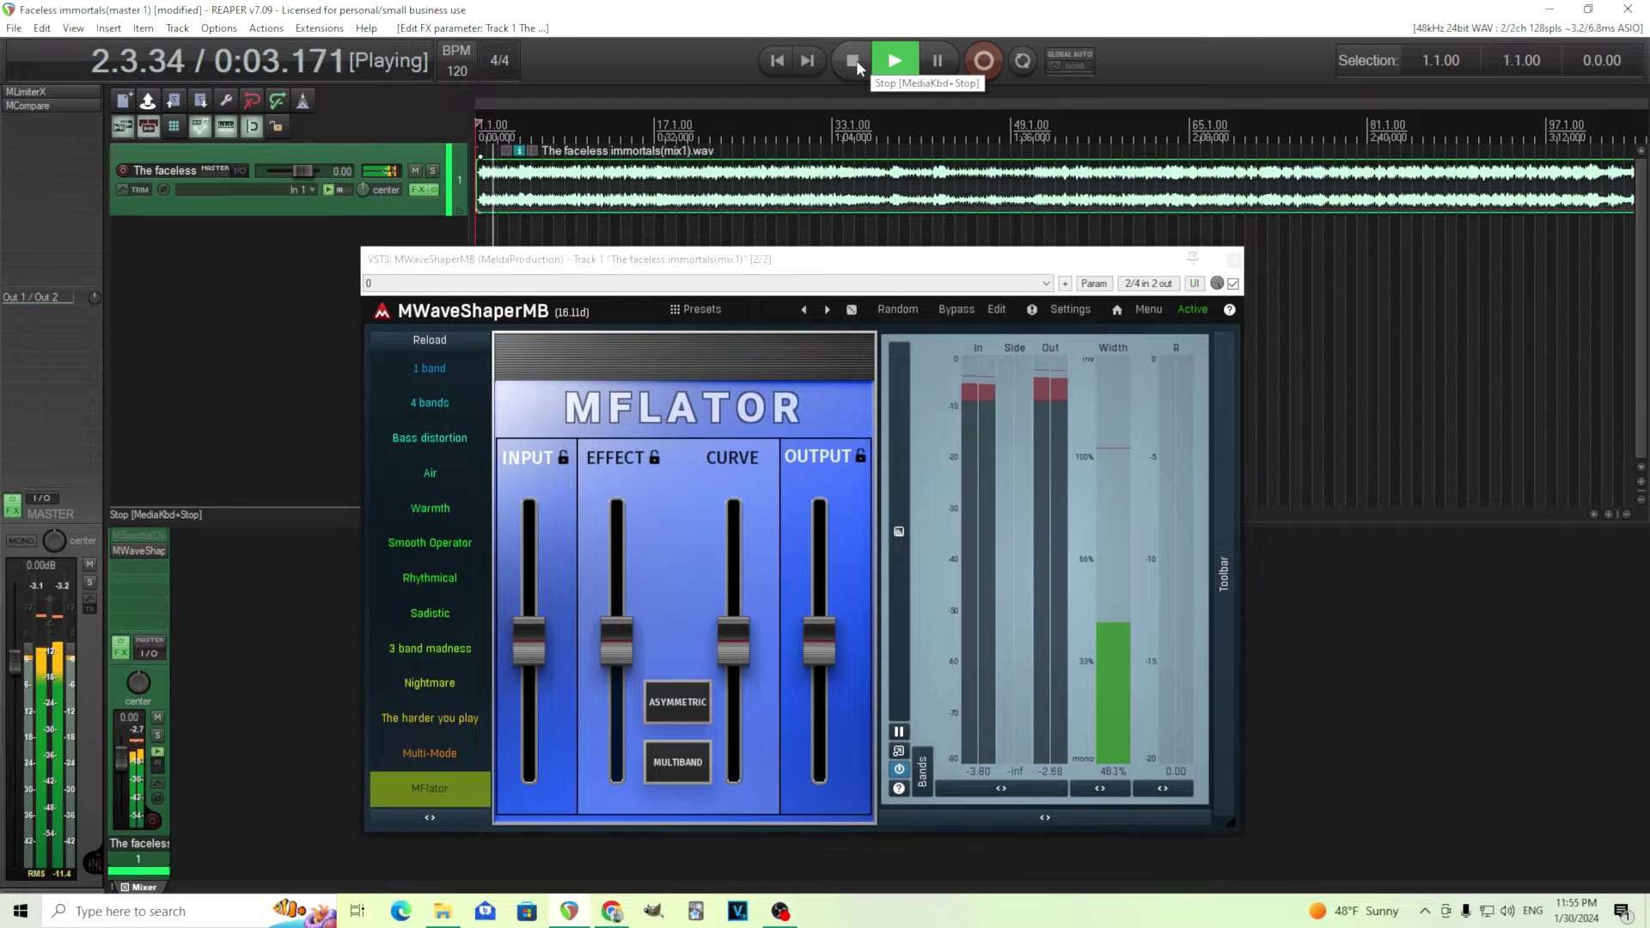
{"action": "left_click", "coordinate": [855, 59]}
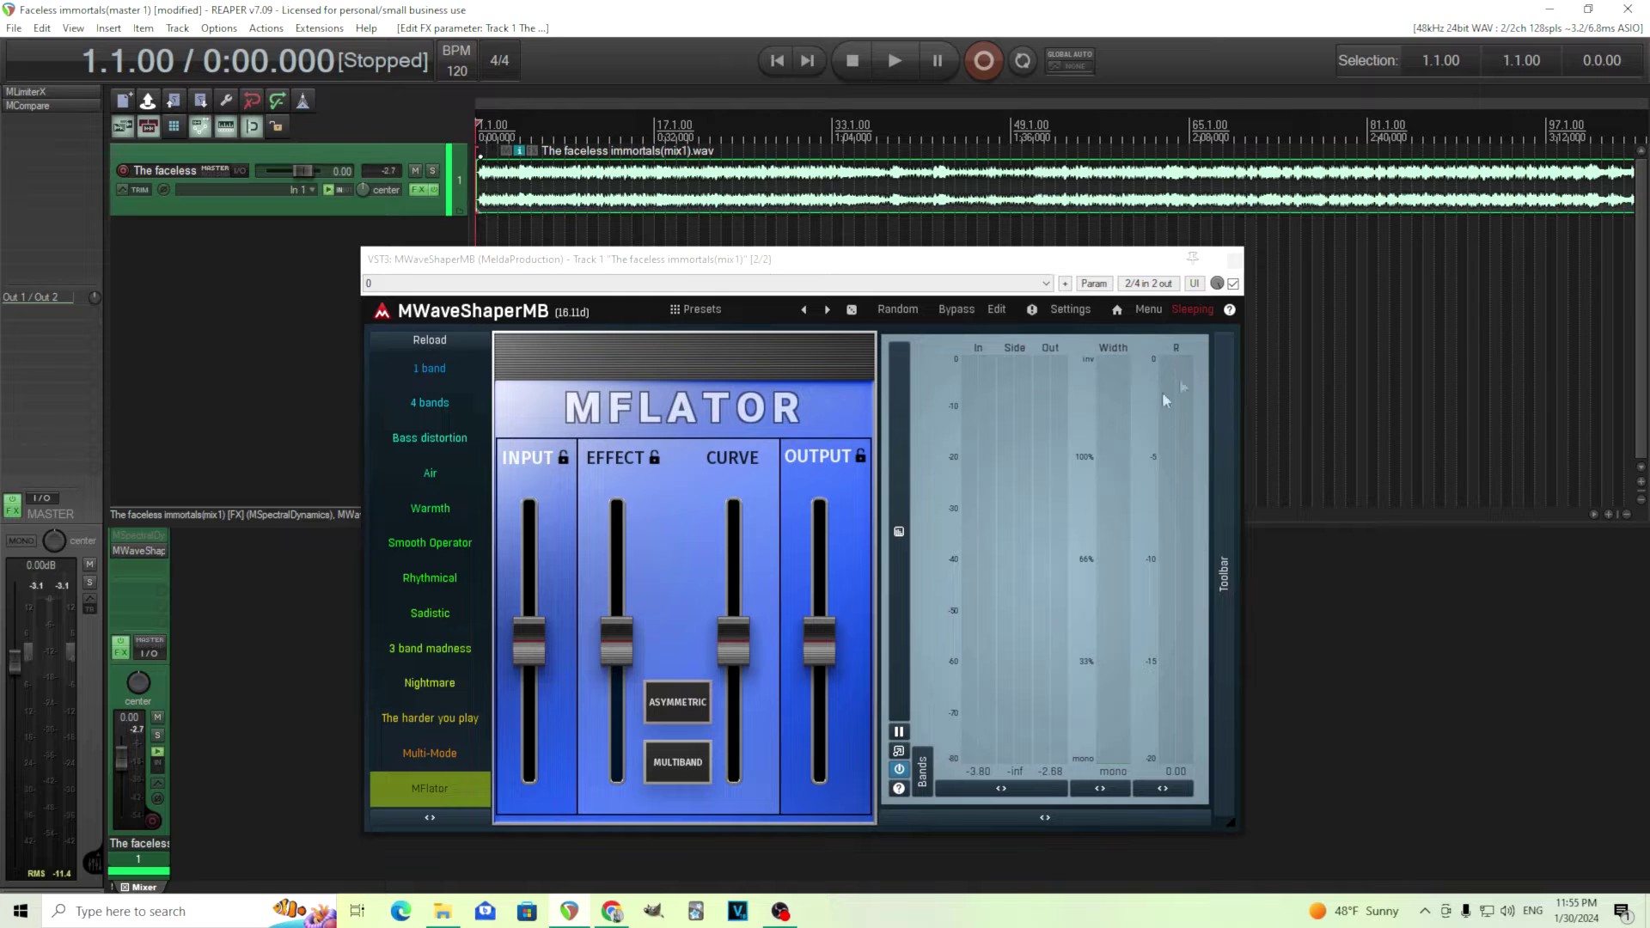
Play the song while lowering MFlator's OUTPUT fader and raising its INPUT fader.
{"action": "left_click", "coordinate": [893, 60]}
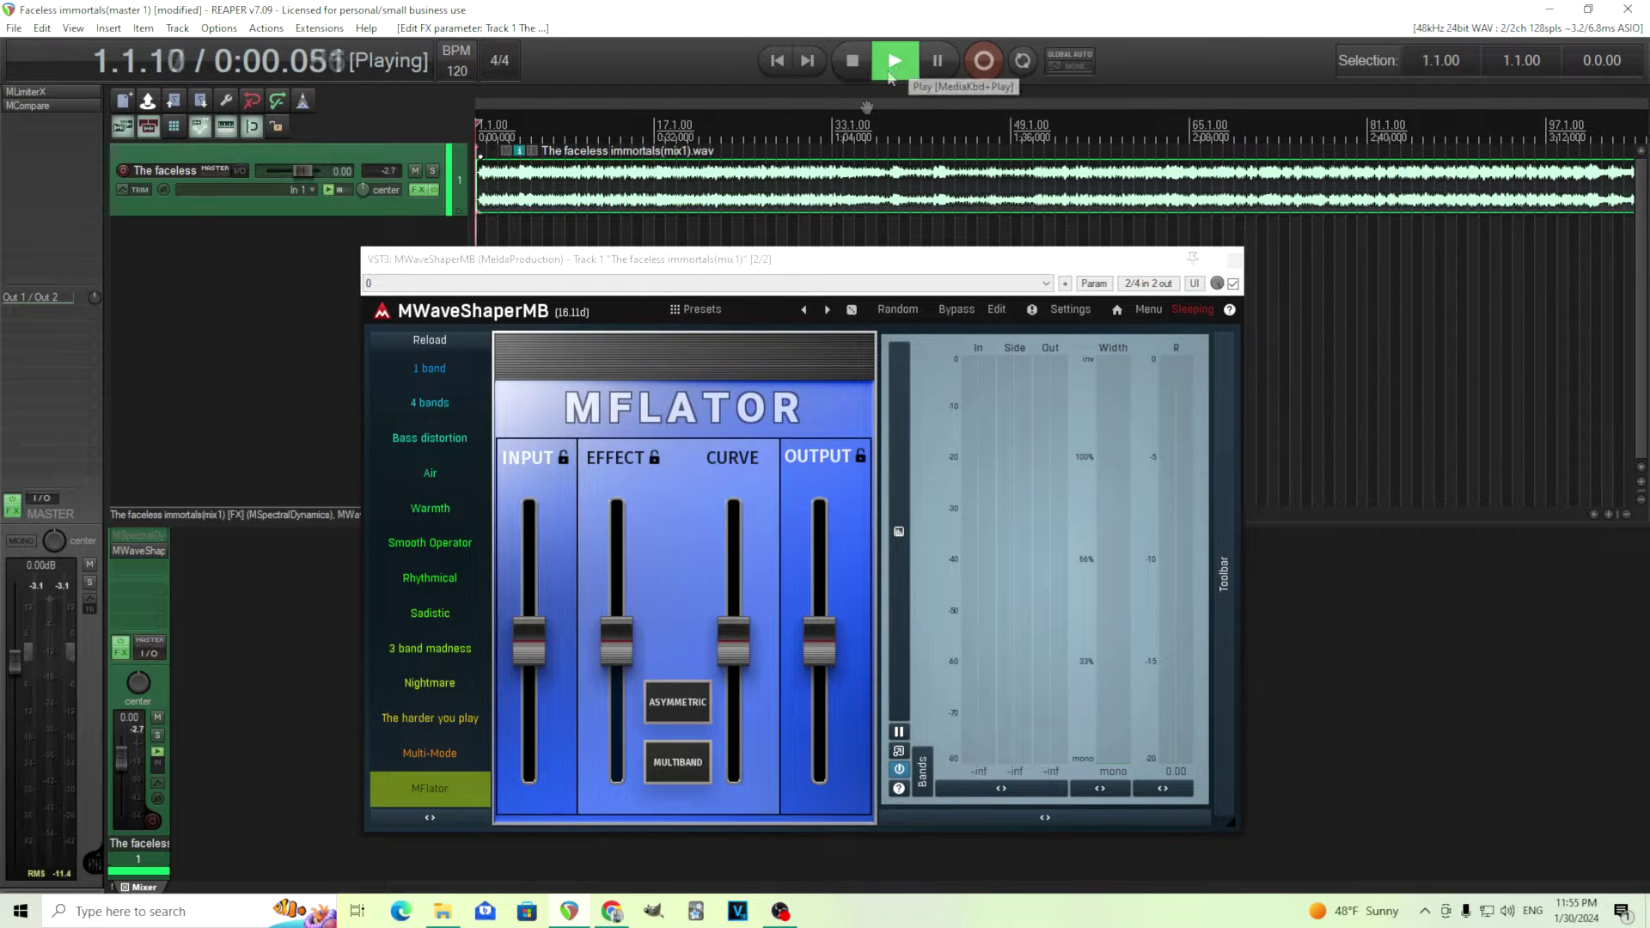
{"action": "left_click_drag", "start_coordinate": [819, 641], "coordinate": [819, 666]}
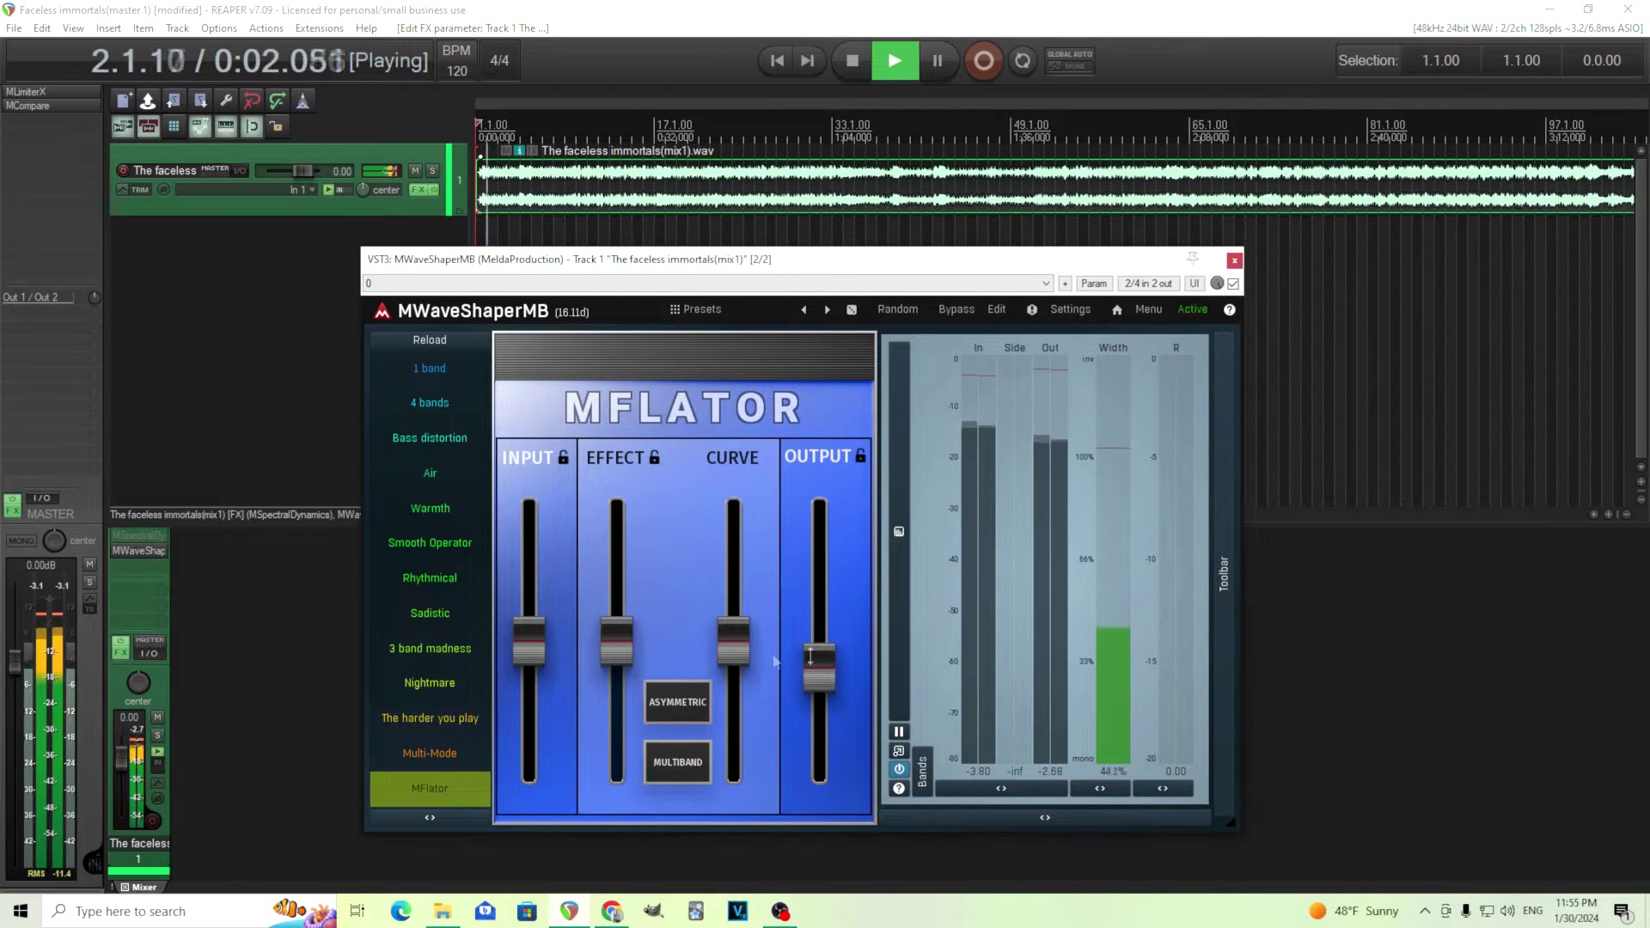
{"action": "left_click_drag", "start_coordinate": [536, 643], "coordinate": [536, 607]}
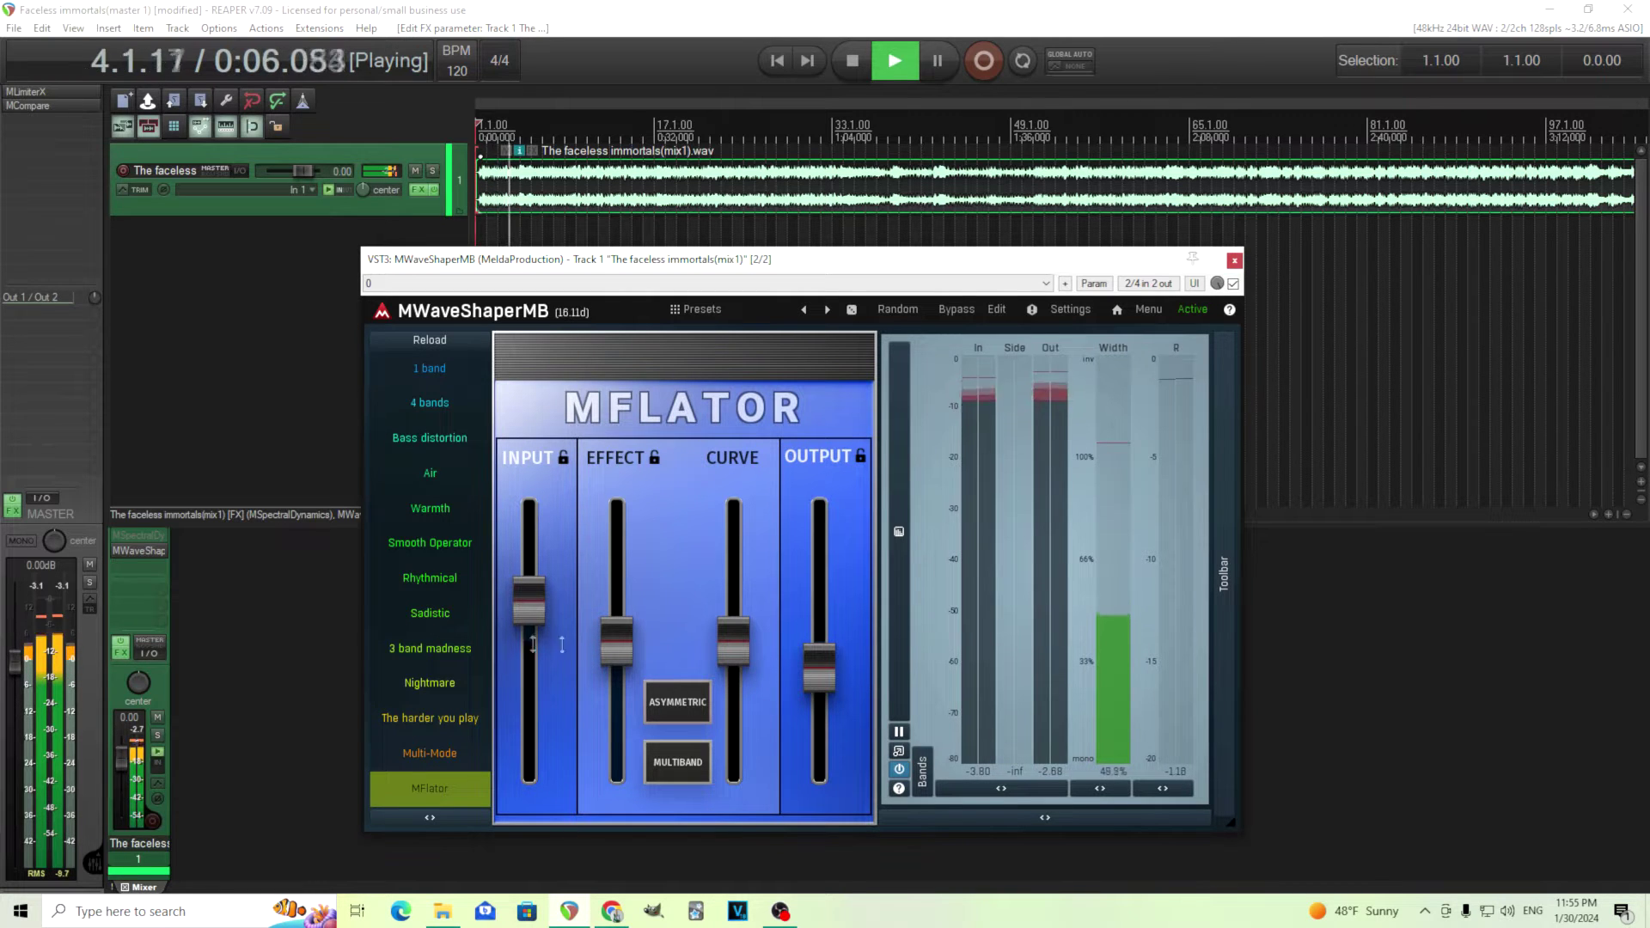
{"action": "left_click_drag", "start_coordinate": [826, 683], "coordinate": [826, 693]}
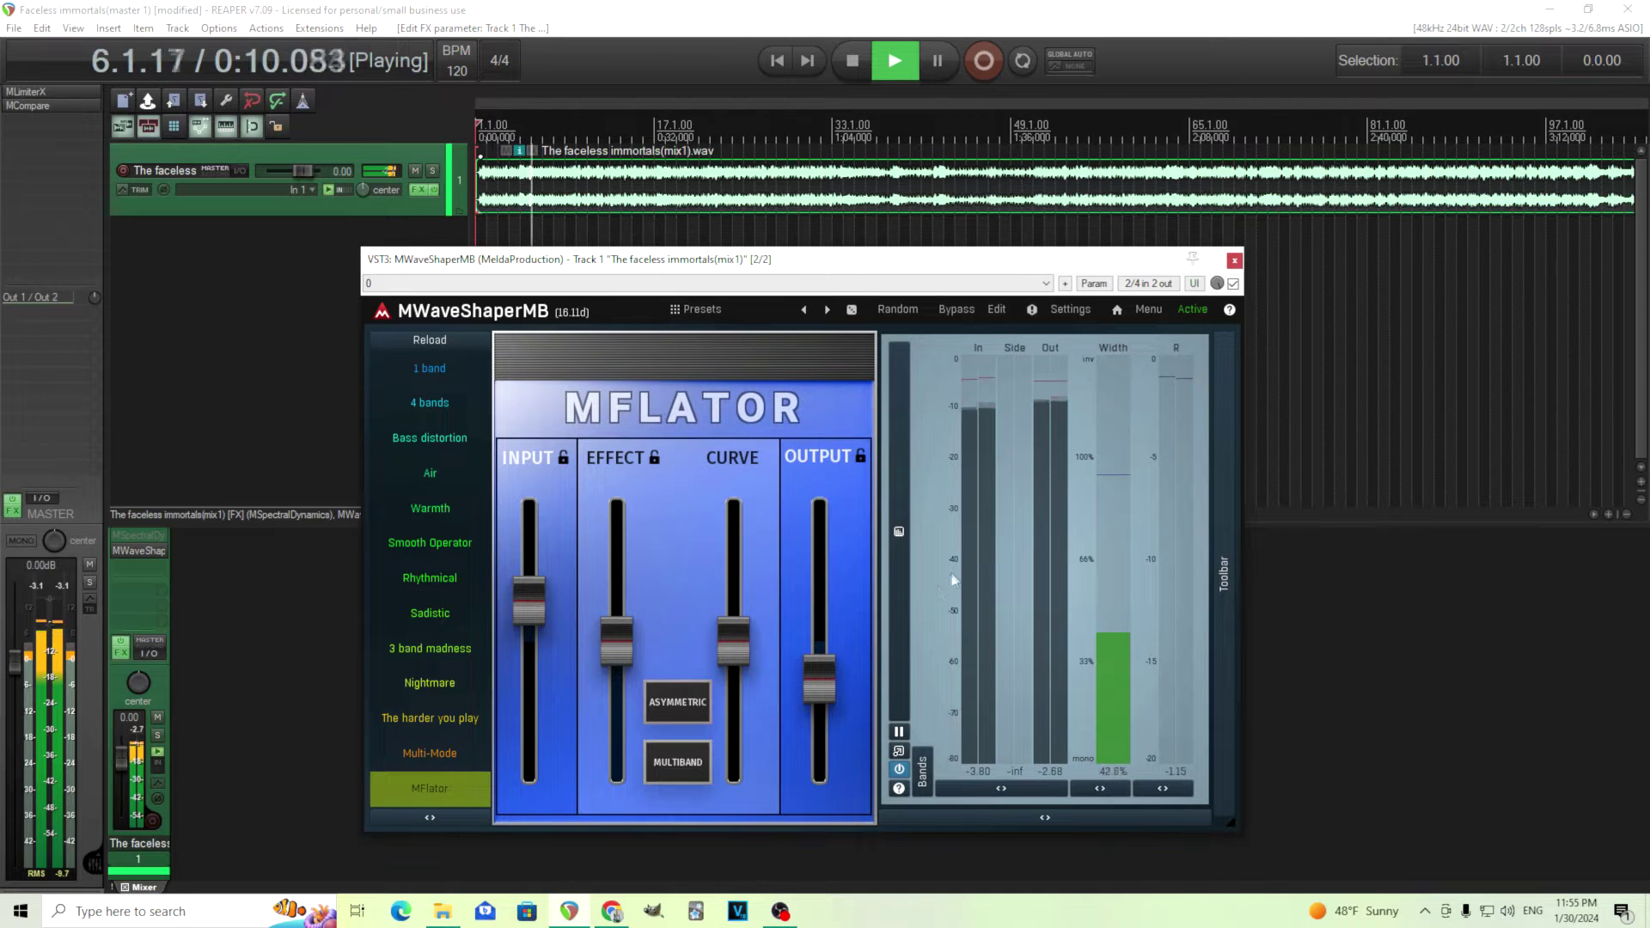
Toggle Bypass to compare against the dry song, stop playback, and leave processing active.
{"action": "left_click", "coordinate": [968, 314]}
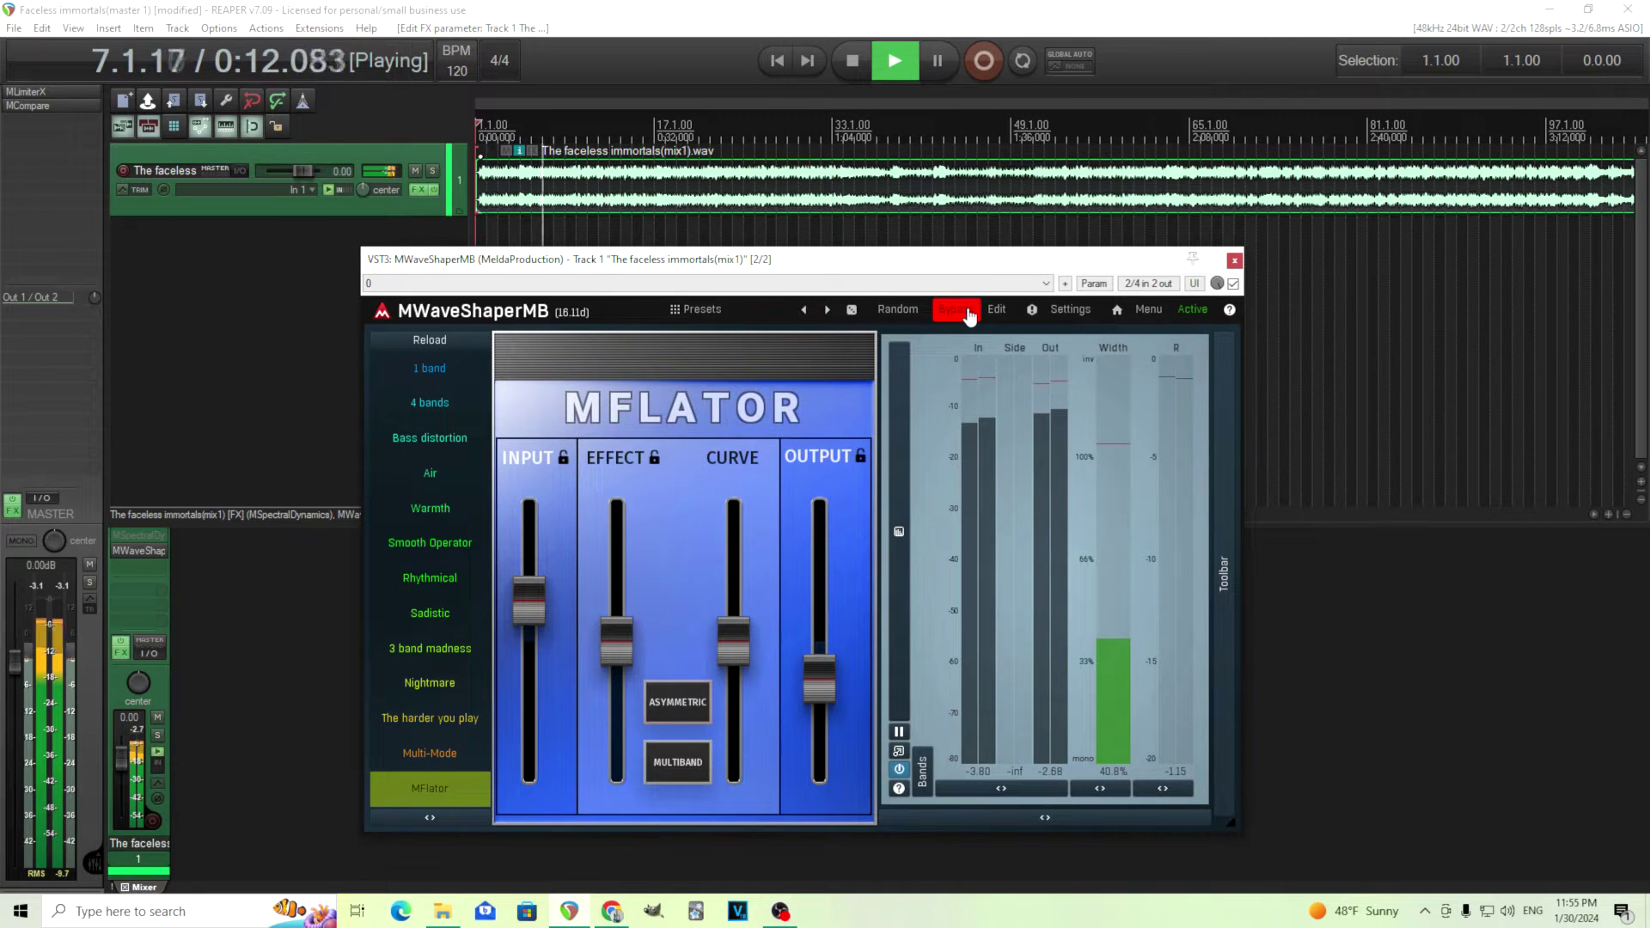
{"action": "left_click", "coordinate": [968, 315]}
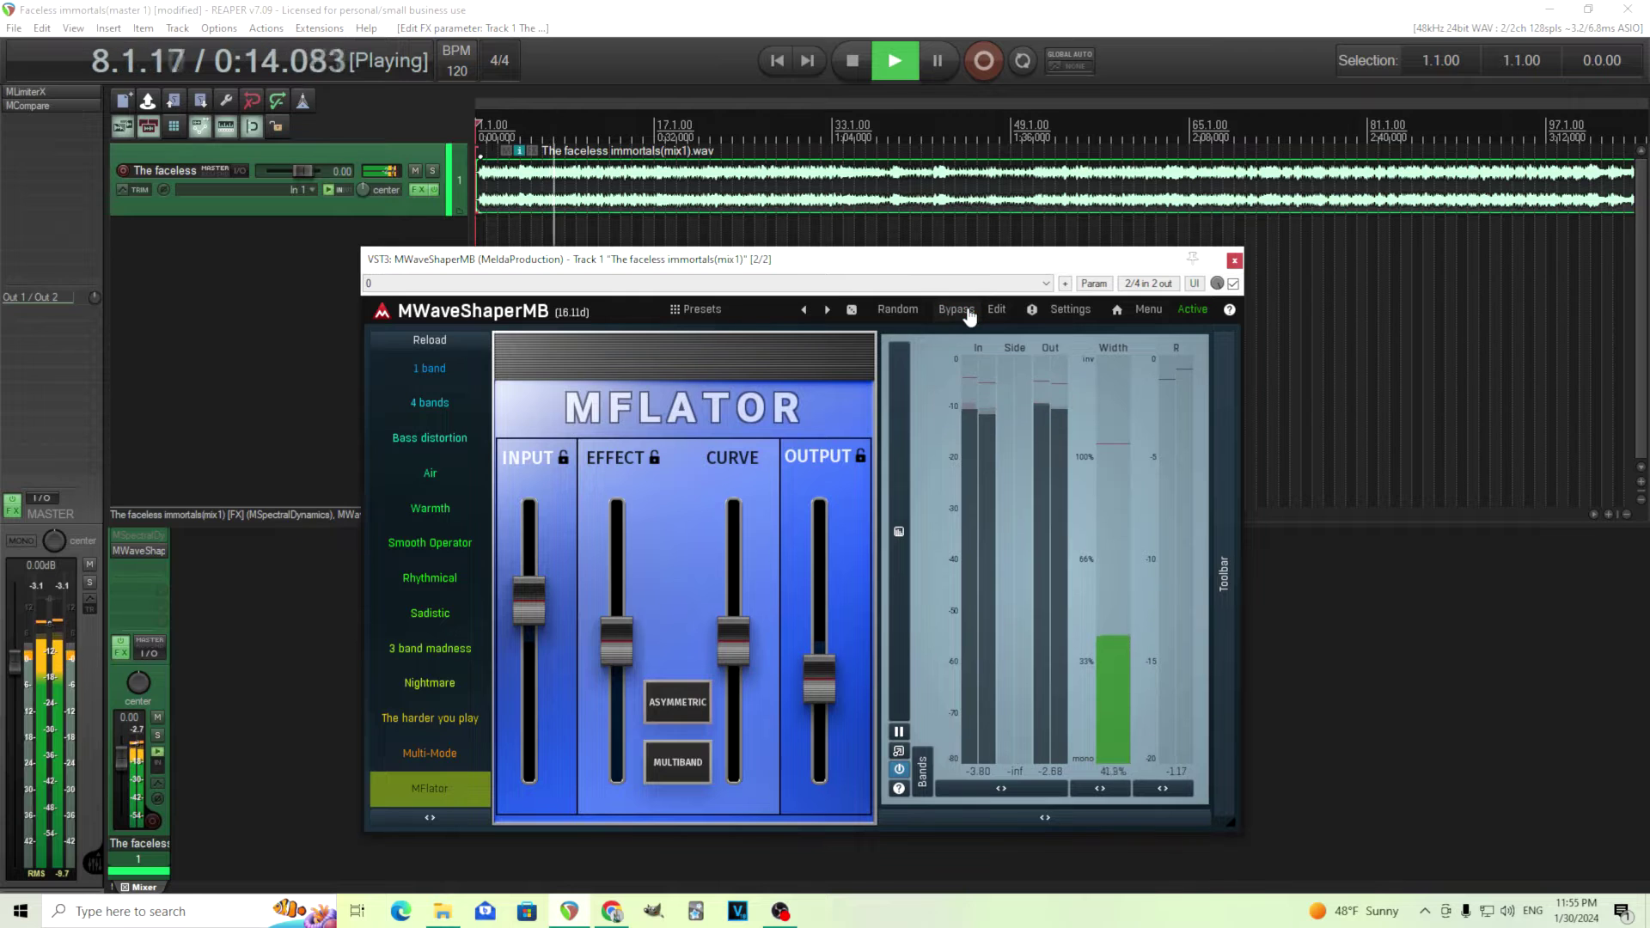
{"action": "left_click", "coordinate": [968, 314]}
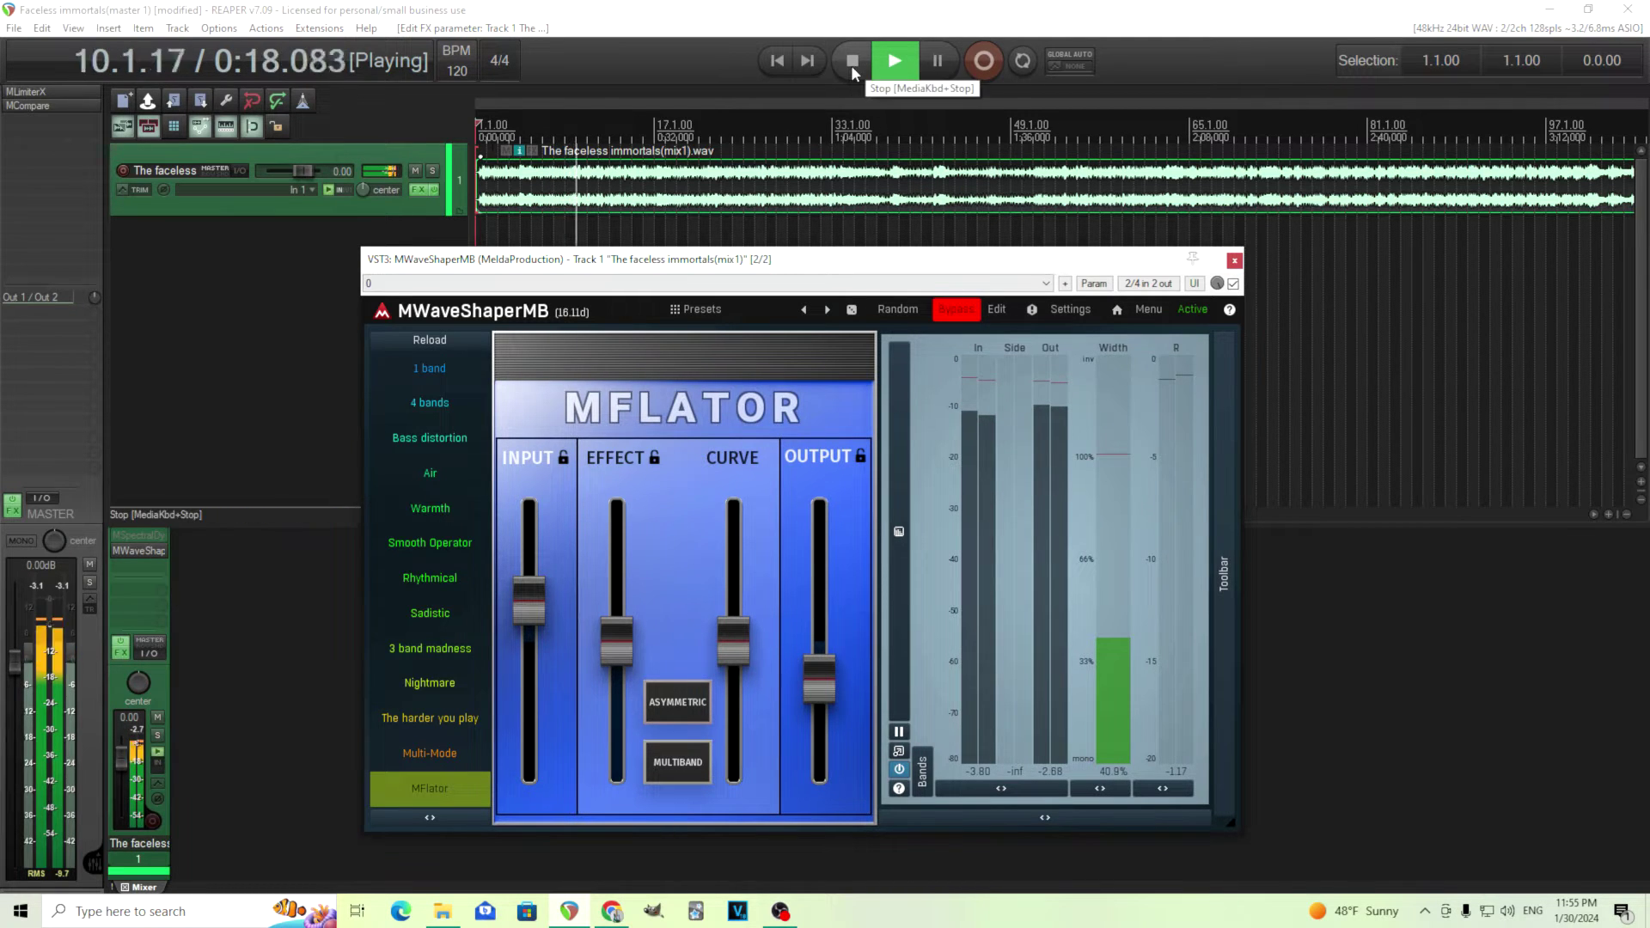
{"action": "left_click", "coordinate": [852, 62]}
{"action": "left_click", "coordinate": [957, 311]}
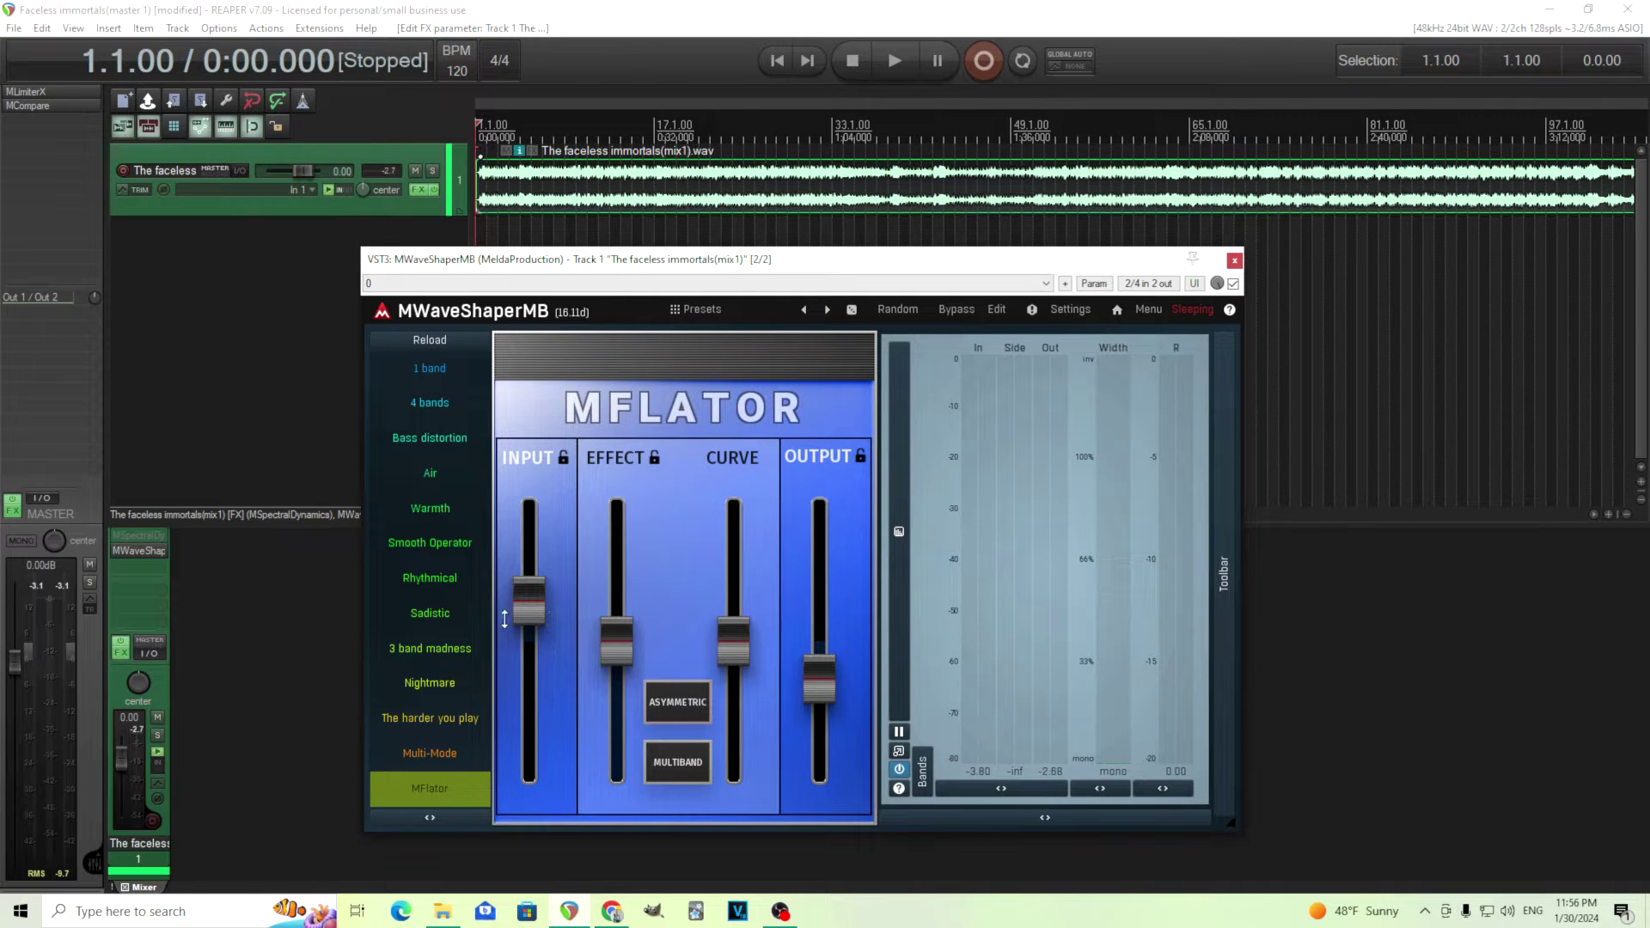
Nudge INPUT slightly down and raise OUTPUT so it matches EFFECT and CURVE.
{"action": "mouse_move", "coordinate": [539, 609]}
{"action": "left_mouse_down"}
{"action": "mouse_move", "coordinate": [540, 657]}
{"action": "mouse_move", "coordinate": [529, 632]}
{"action": "left_mouse_up"}
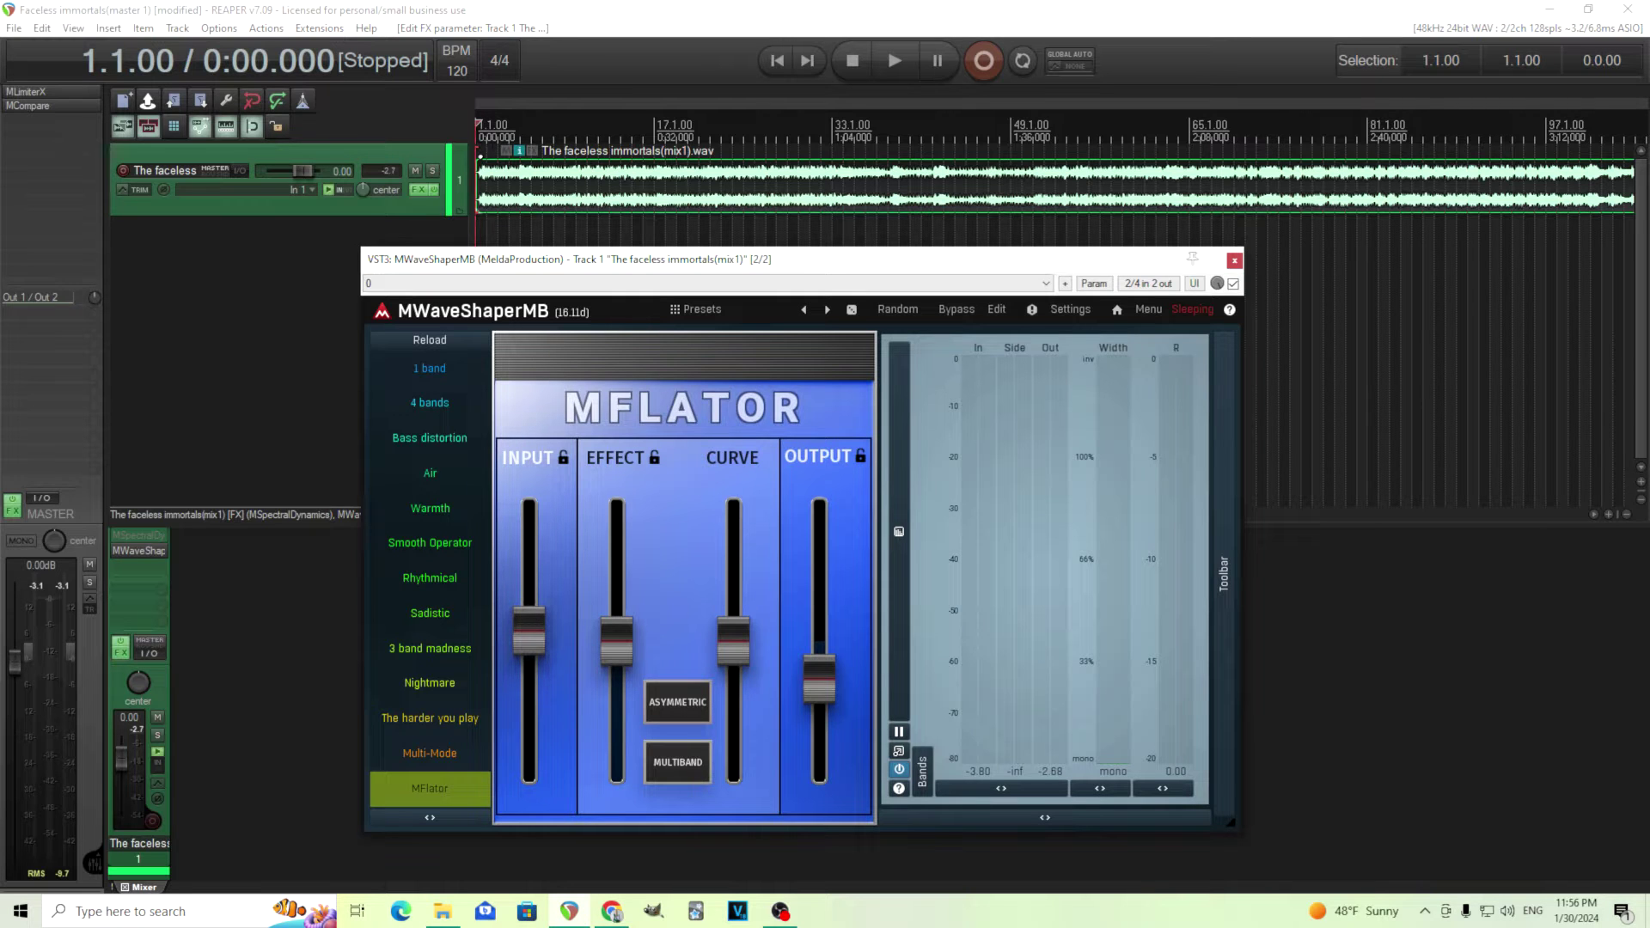
{"action": "double_click", "coordinate": [825, 679]}
{"action": "key", "text": "Escape"}
{"action": "left_click_drag", "start_coordinate": [824, 679], "coordinate": [825, 640]}
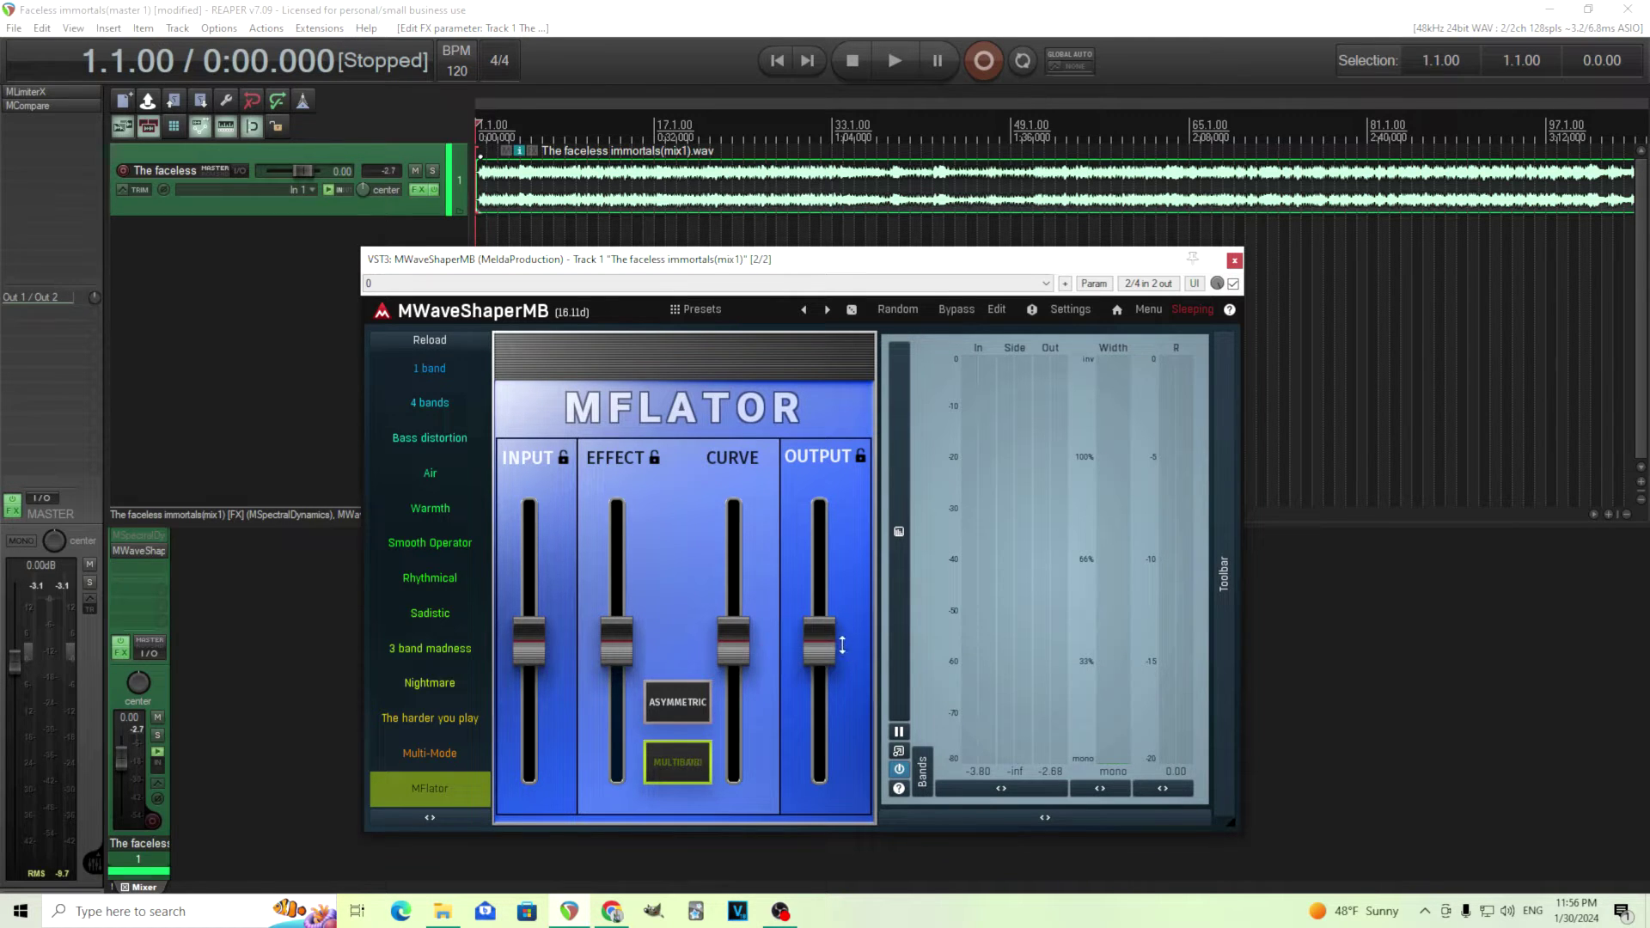
Play the song while raising MFlator's INPUT and lowering its OUTPUT in two passes.
{"action": "left_click", "coordinate": [895, 77]}
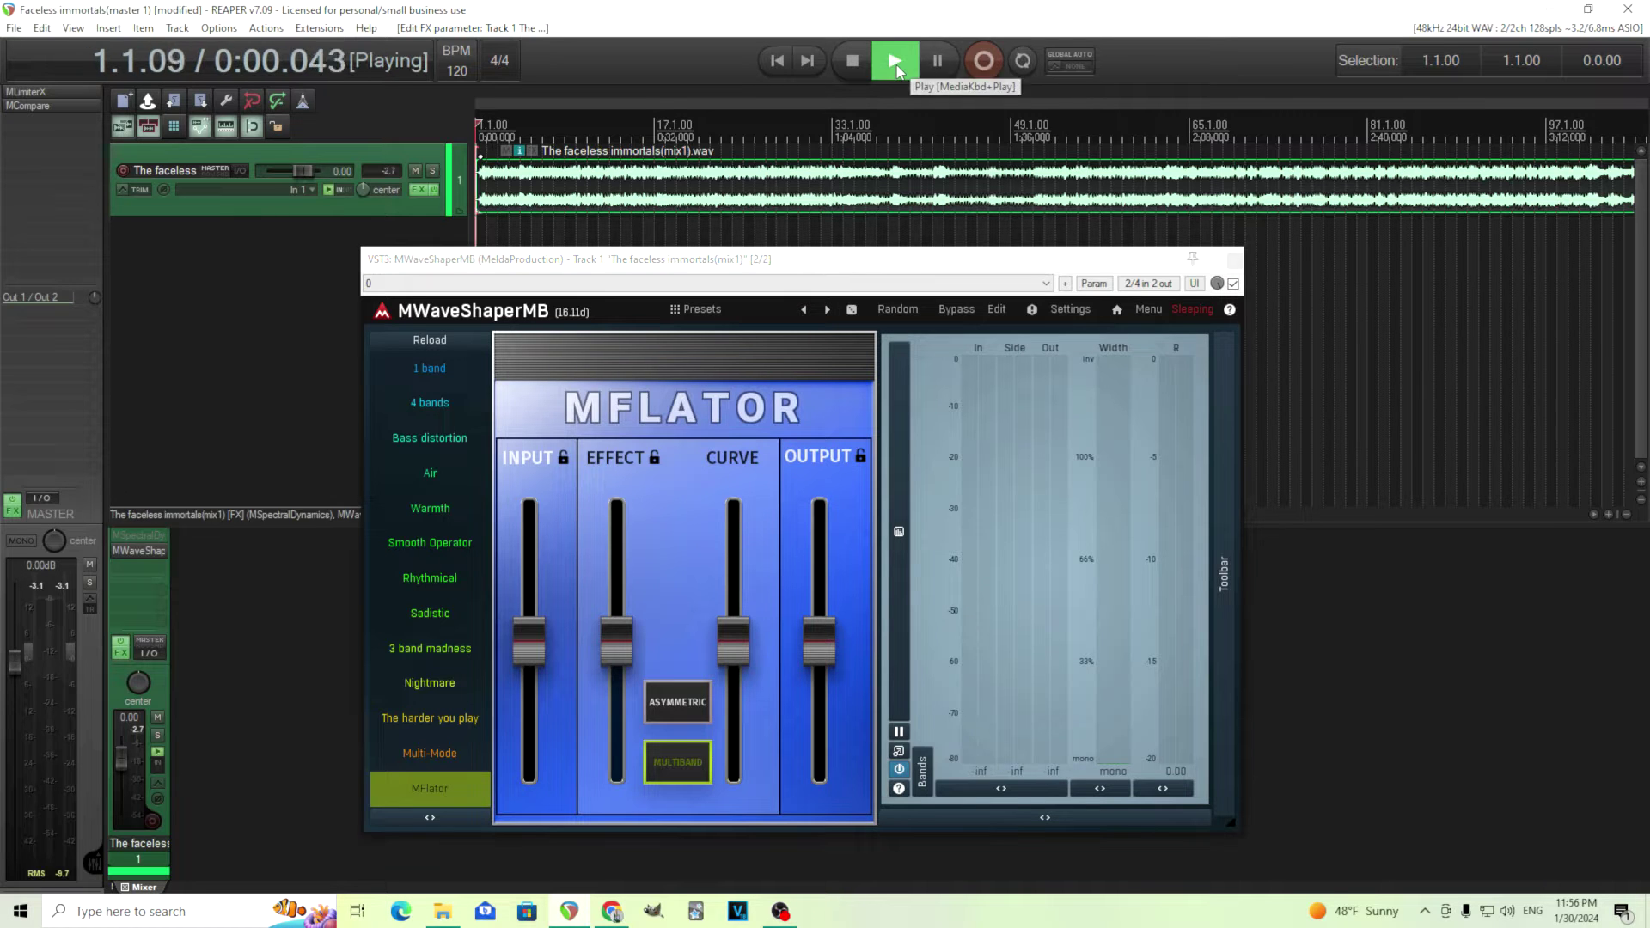
{"action": "left_click_drag", "start_coordinate": [819, 648], "coordinate": [818, 683]}
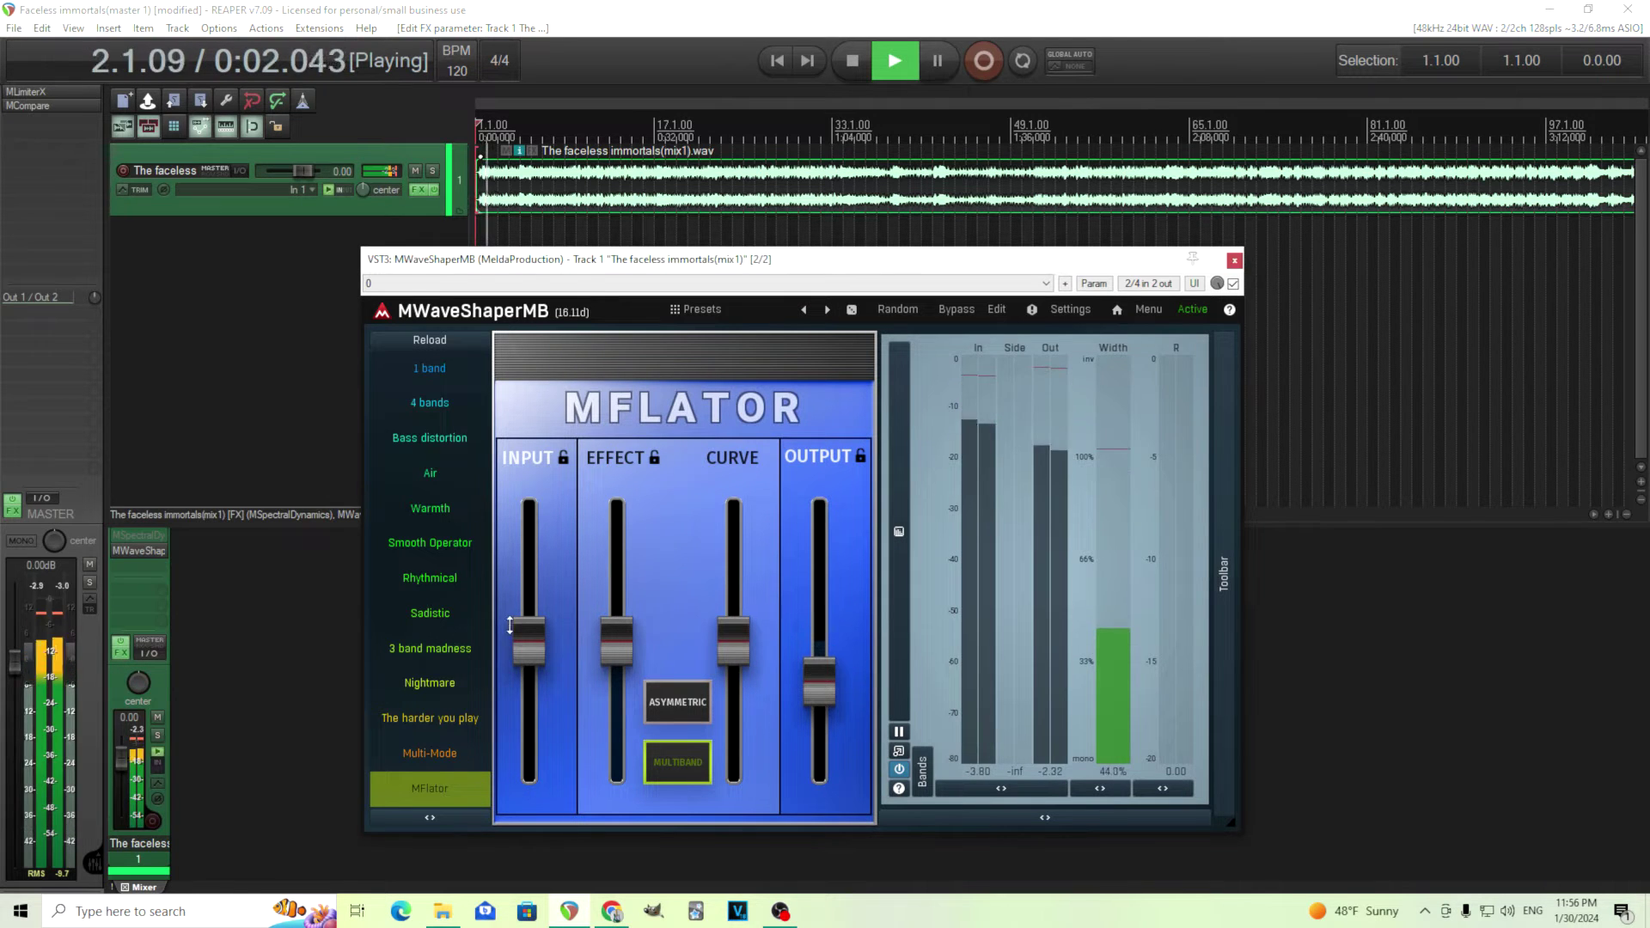
{"action": "left_click_drag", "start_coordinate": [529, 636], "coordinate": [529, 606]}
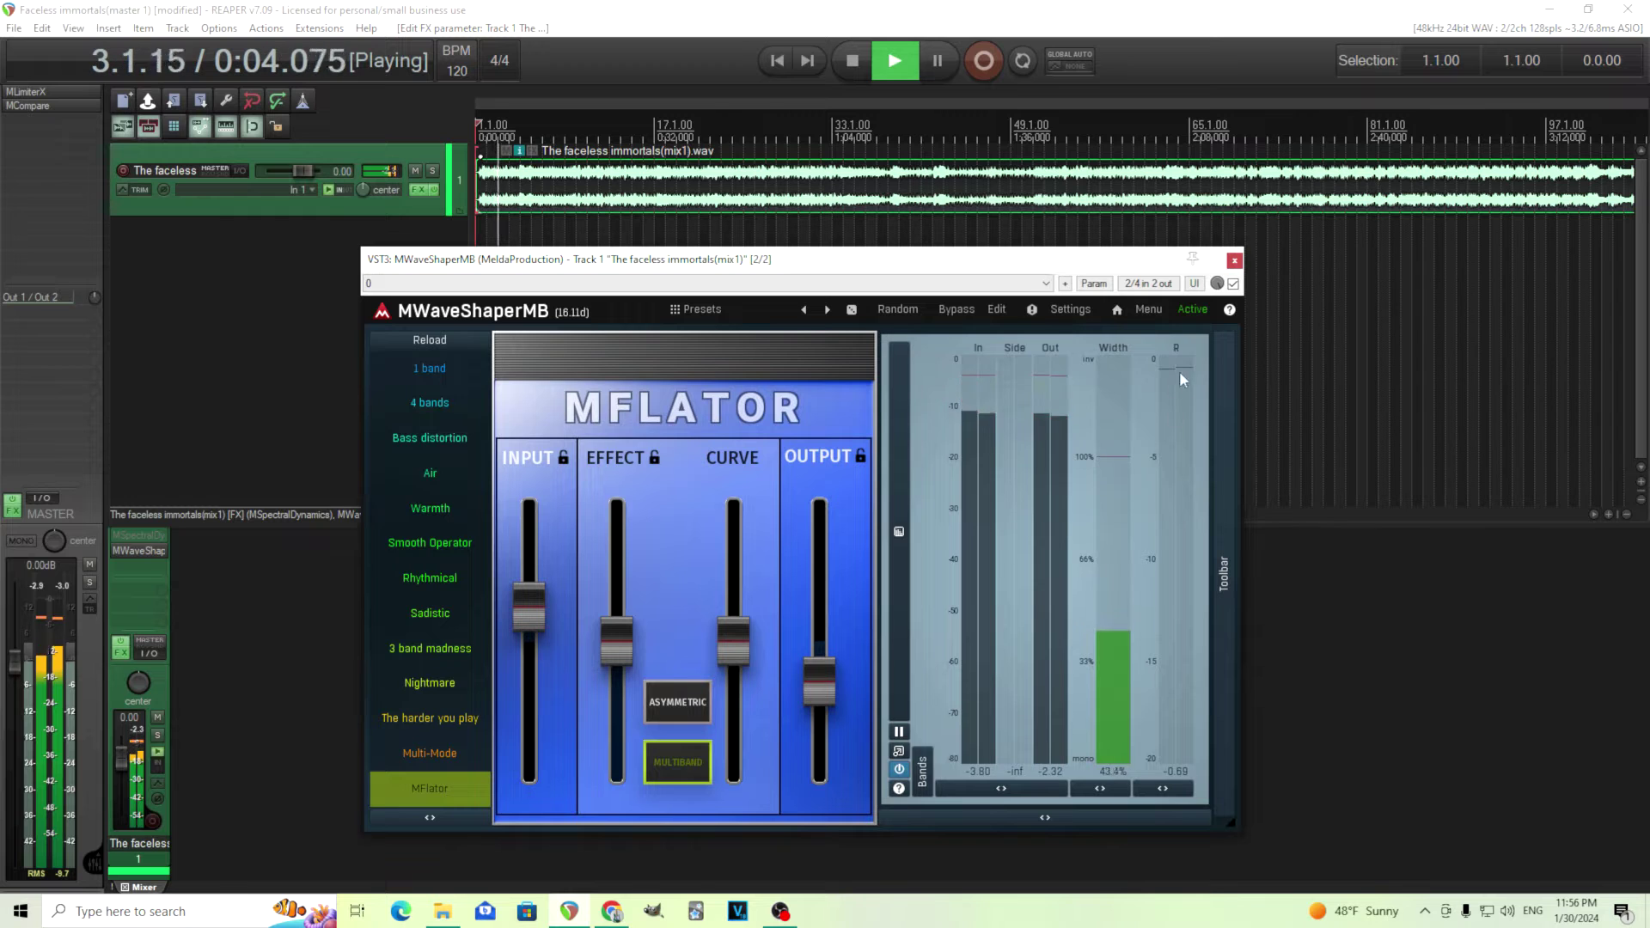
{"action": "left_click_drag", "start_coordinate": [528, 606], "coordinate": [528, 584]}
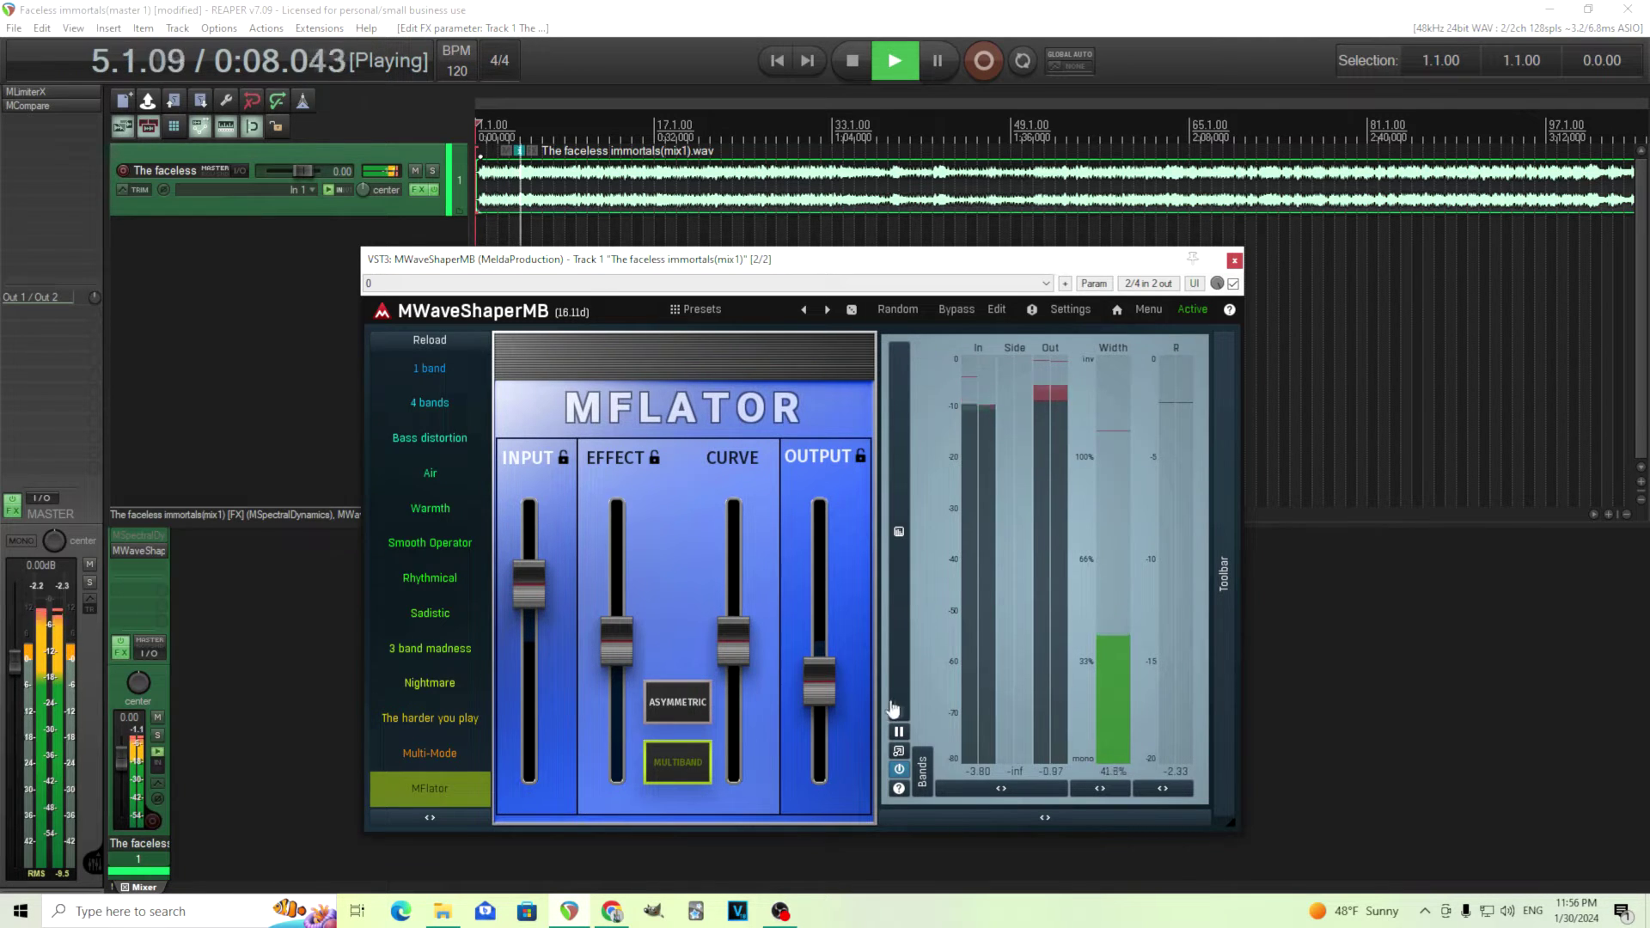
{"action": "left_click_drag", "start_coordinate": [834, 680], "coordinate": [835, 696]}
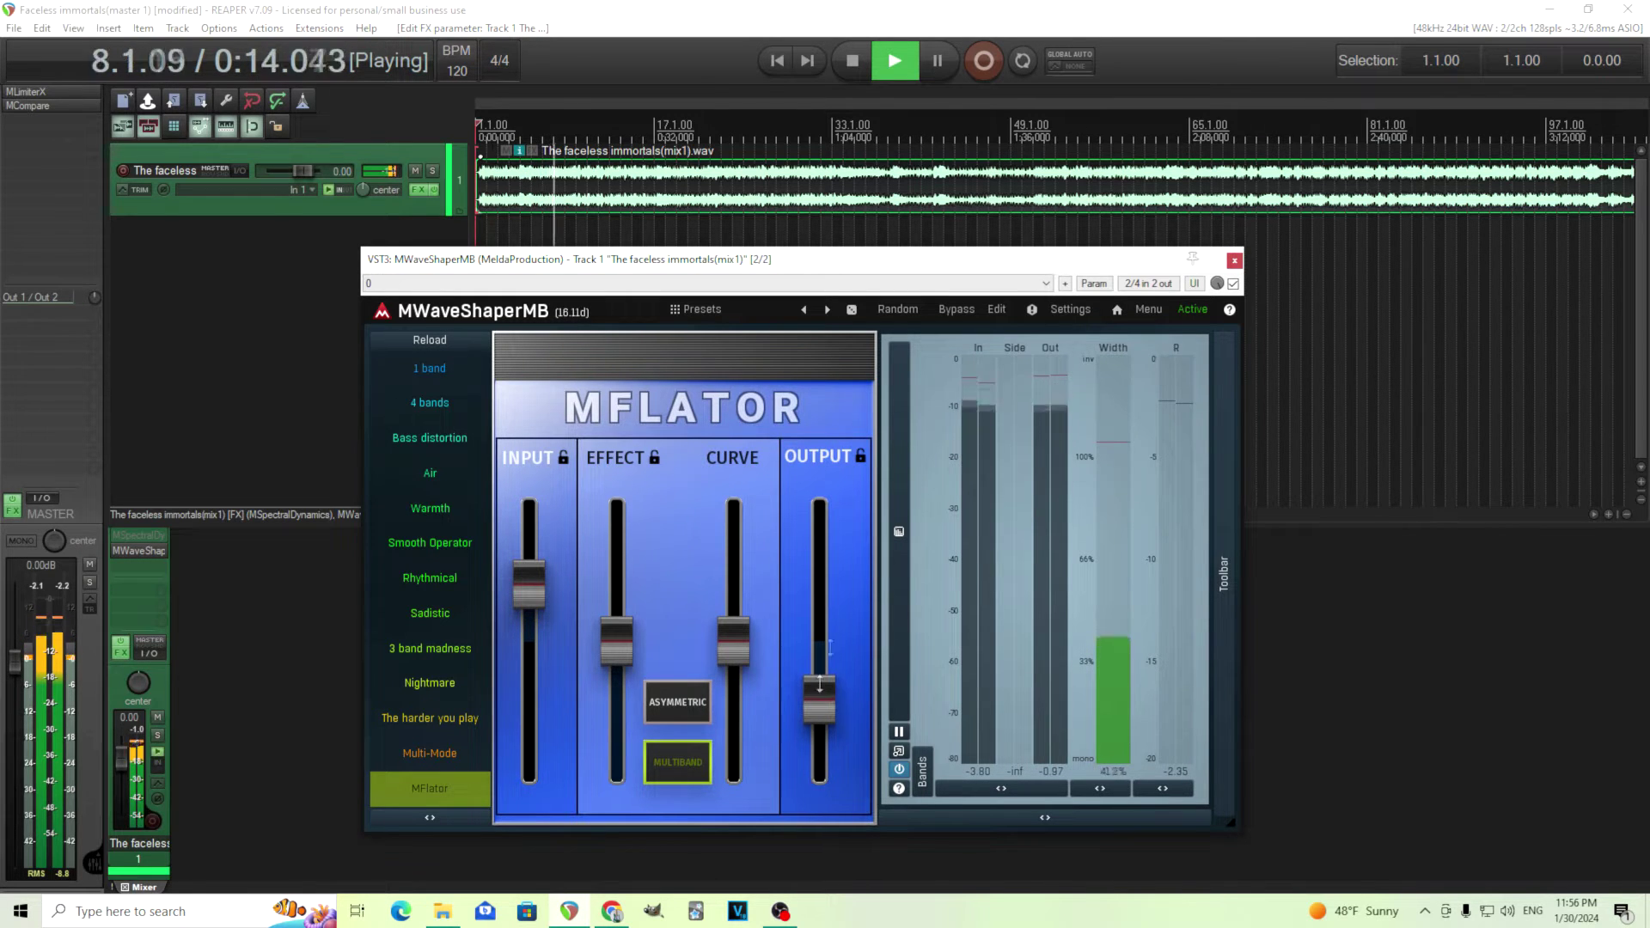
Compare against Bypass, stop playback at the start, and push EFFECT near maximum.
{"action": "left_click", "coordinate": [957, 309]}
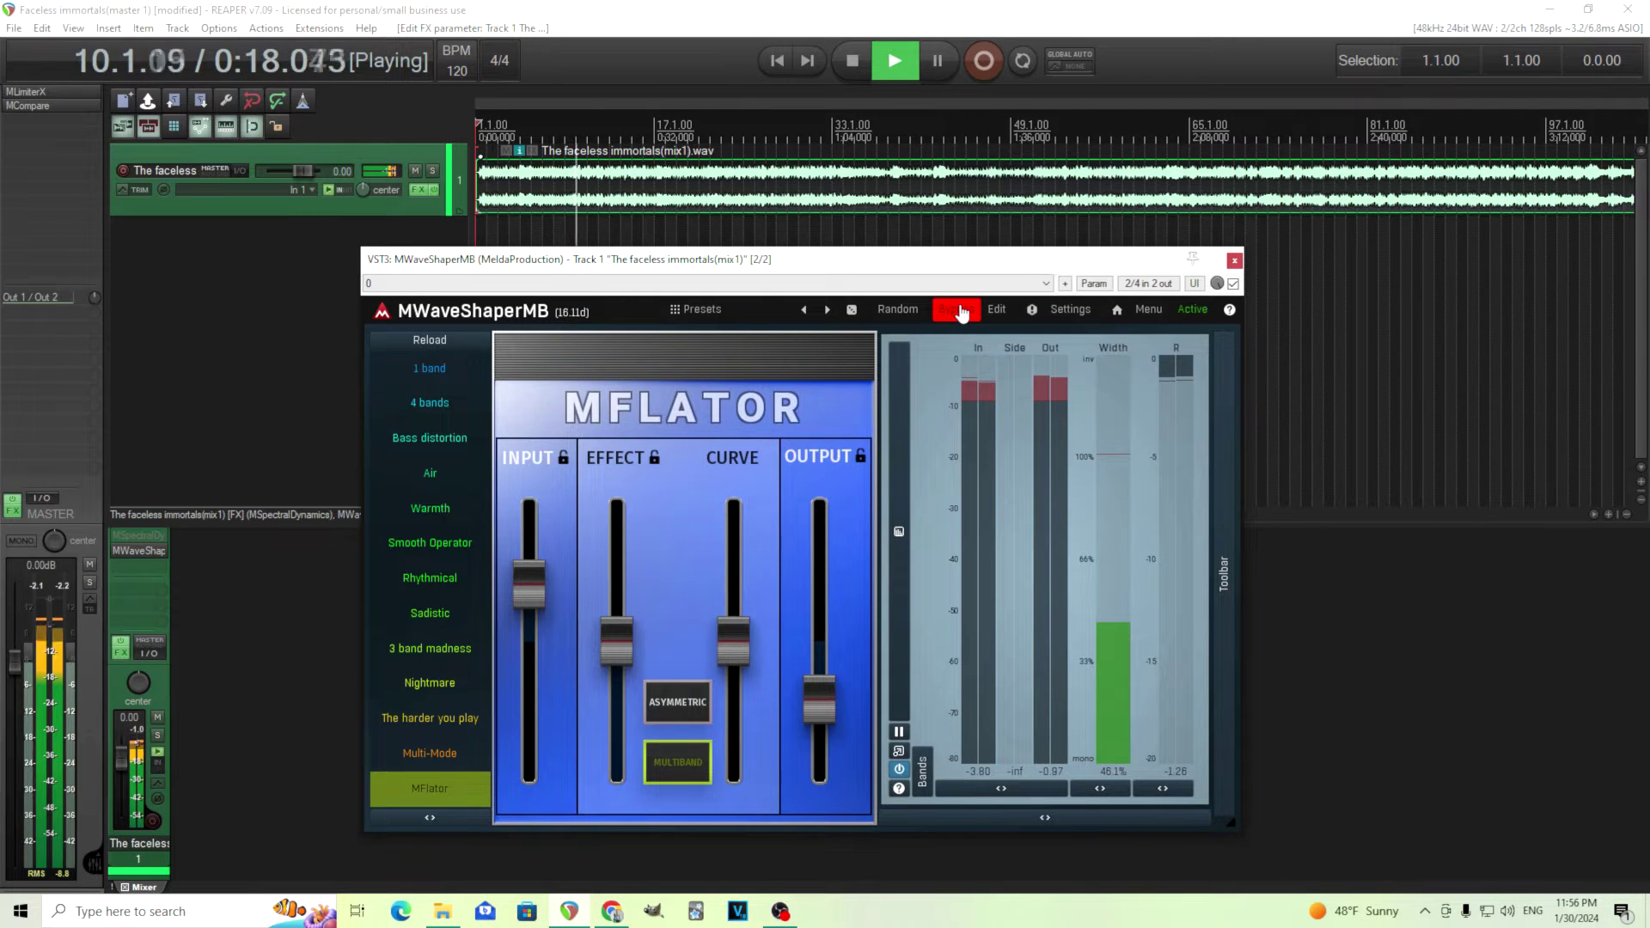
{"action": "left_click", "coordinate": [960, 310]}
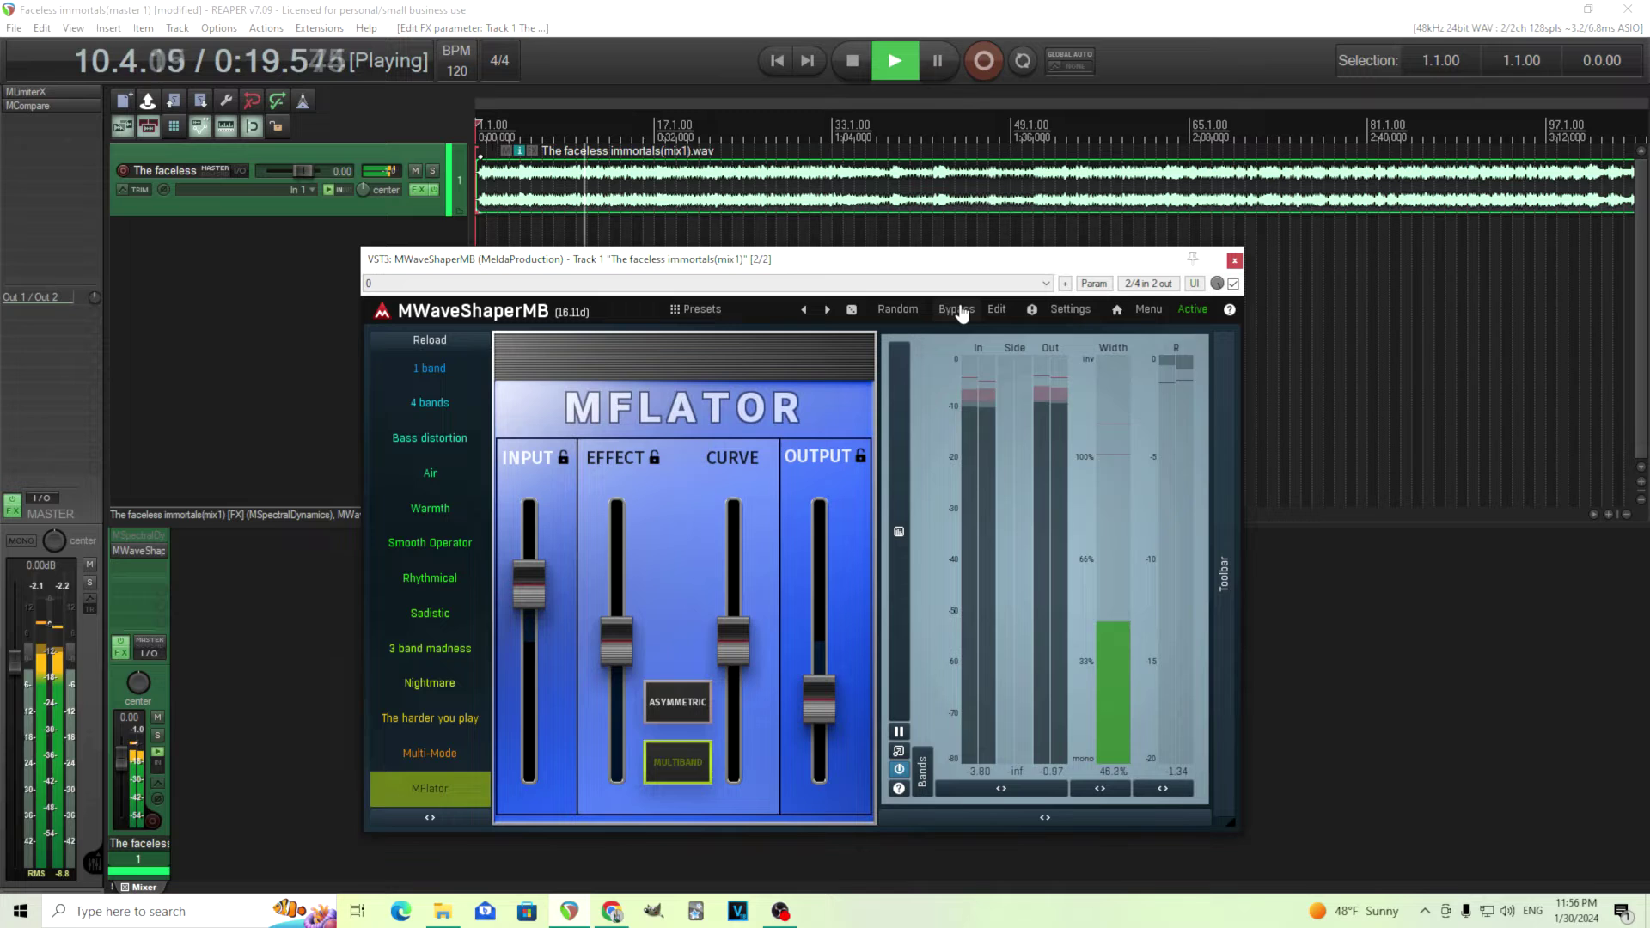
{"action": "left_click", "coordinate": [852, 61]}
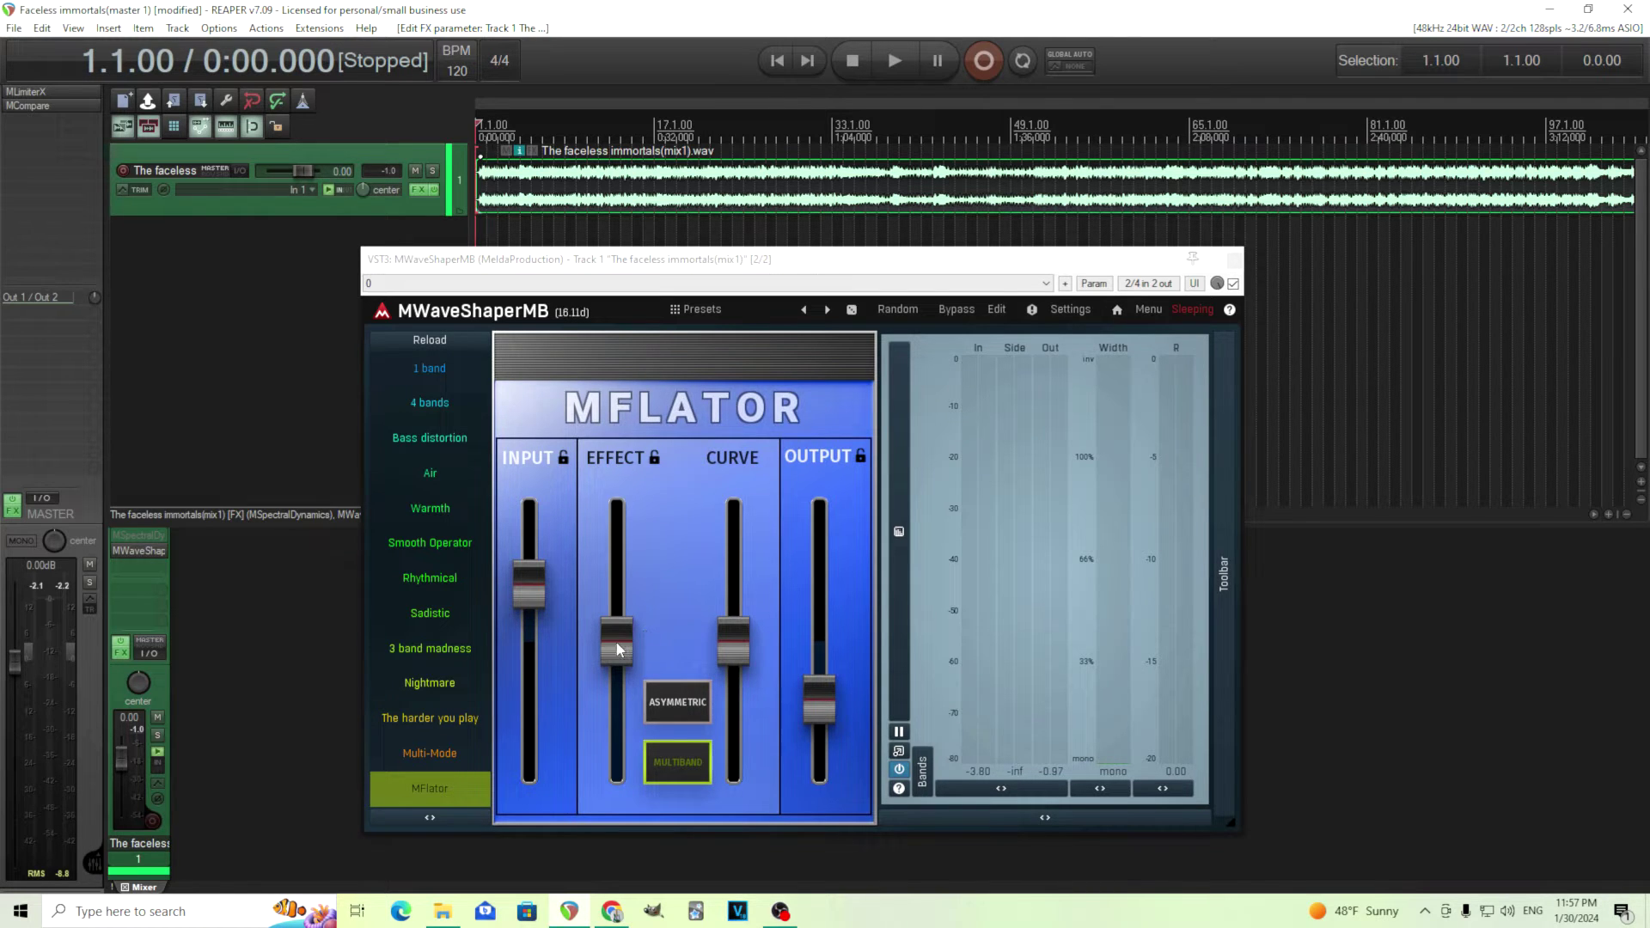
{"action": "mouse_move", "coordinate": [619, 649]}
{"action": "left_mouse_down"}
{"action": "mouse_move", "coordinate": [619, 508]}
{"action": "mouse_move", "coordinate": [616, 756]}
{"action": "mouse_move", "coordinate": [613, 619]}
{"action": "left_mouse_up"}
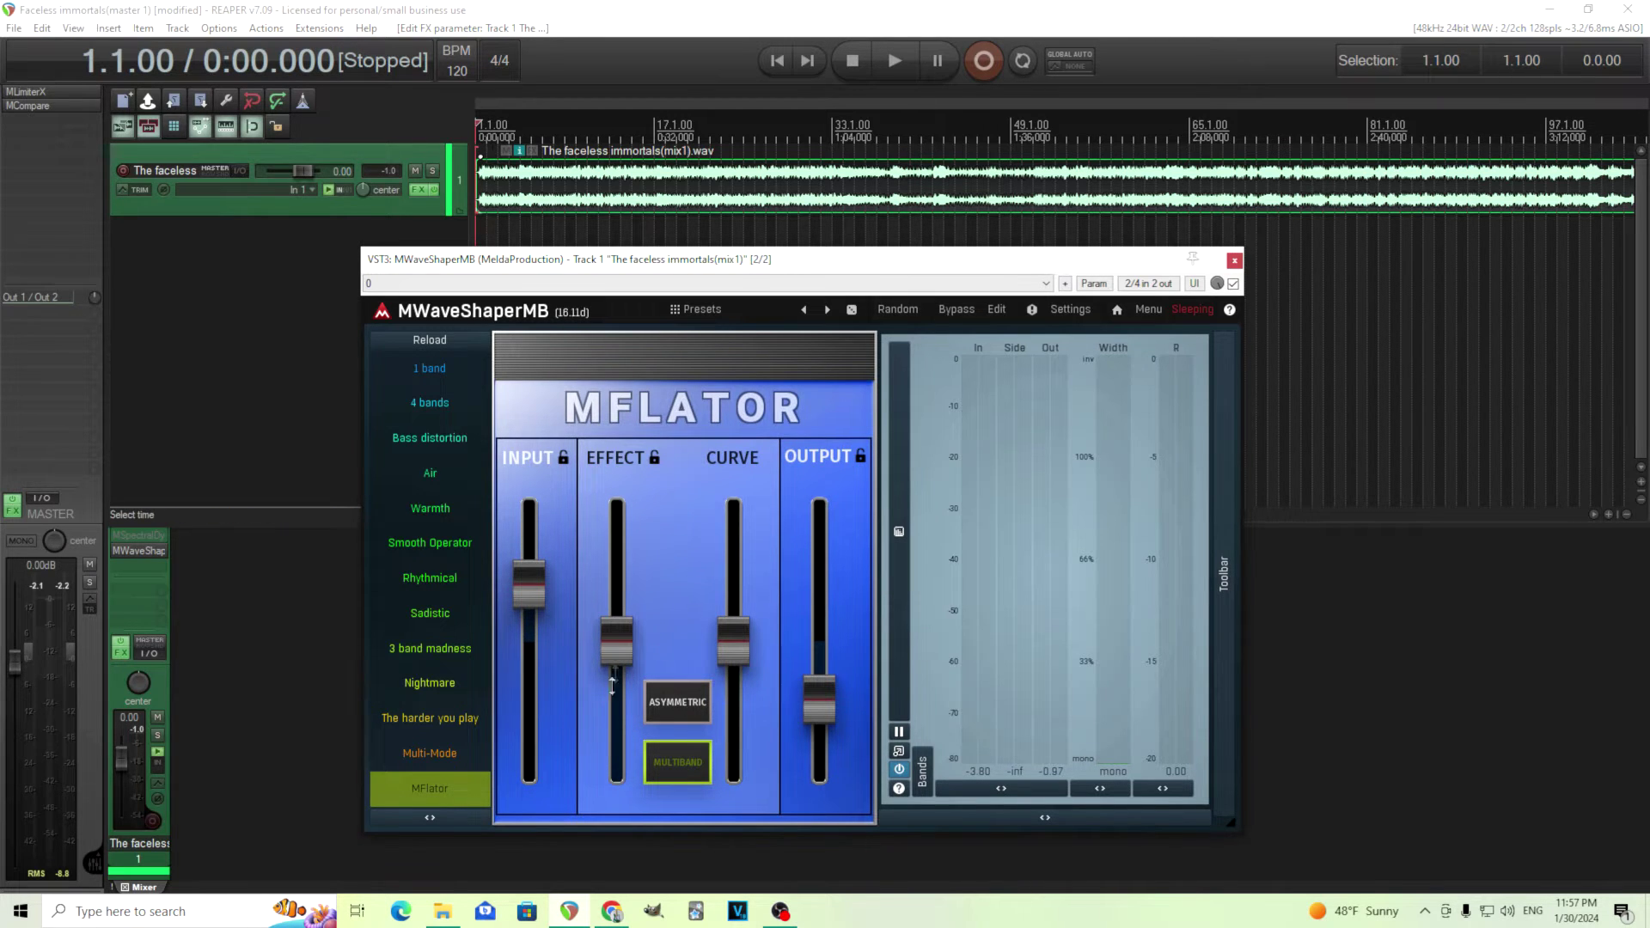
{"action": "left_click", "coordinate": [896, 59]}
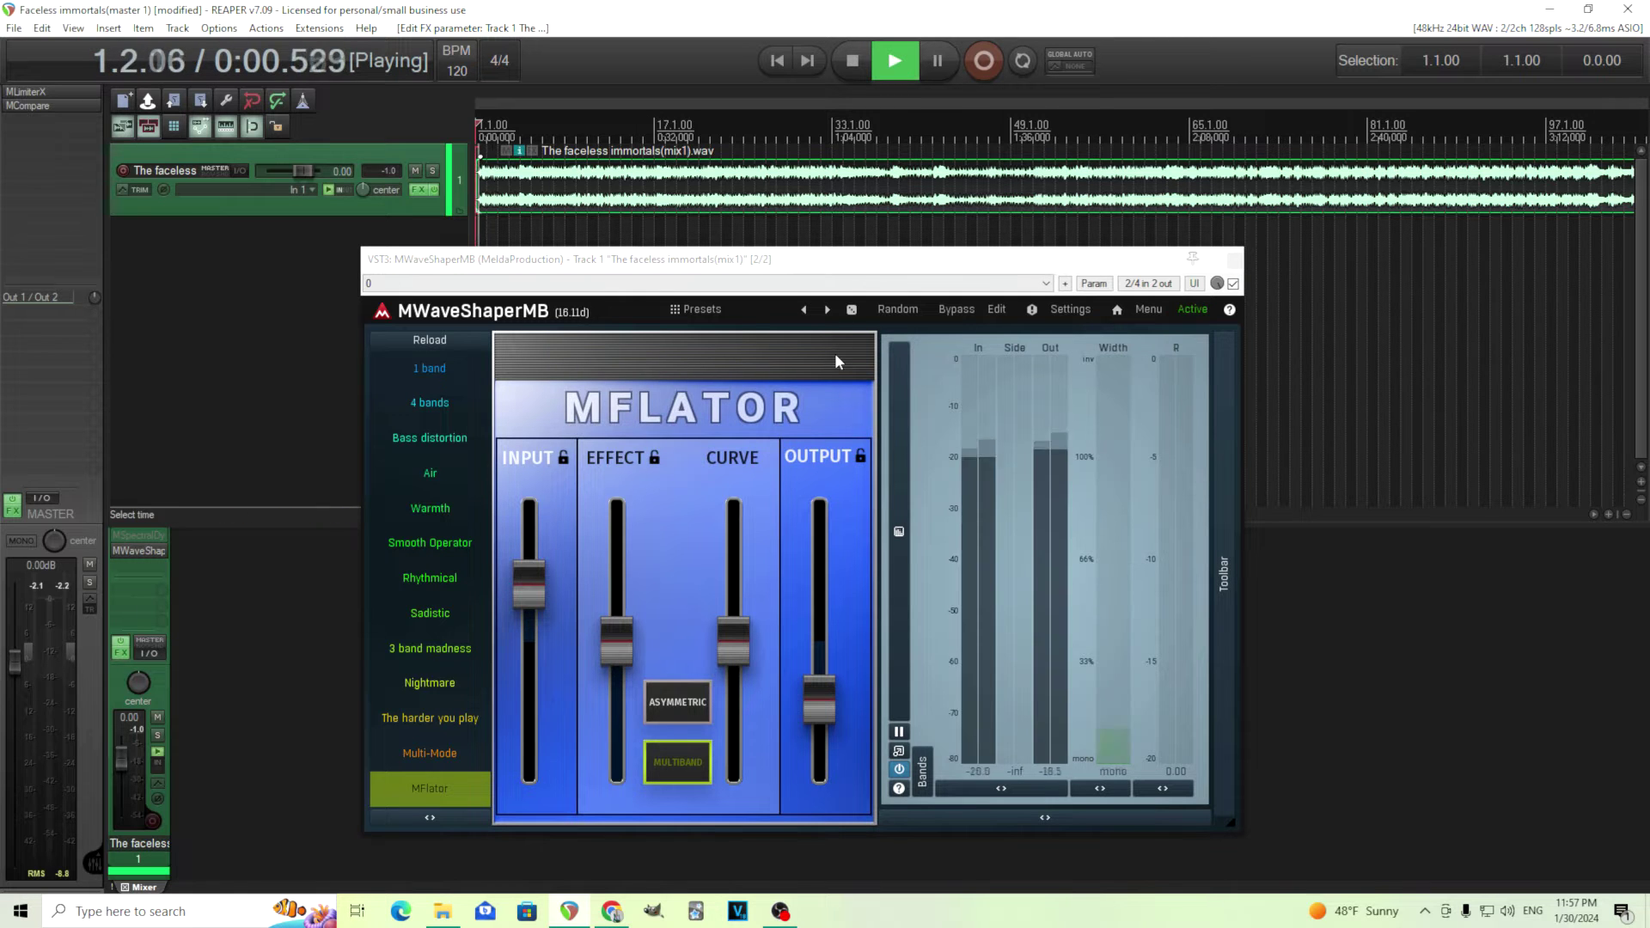
{"action": "left_click_drag", "start_coordinate": [616, 640], "coordinate": [616, 501]}
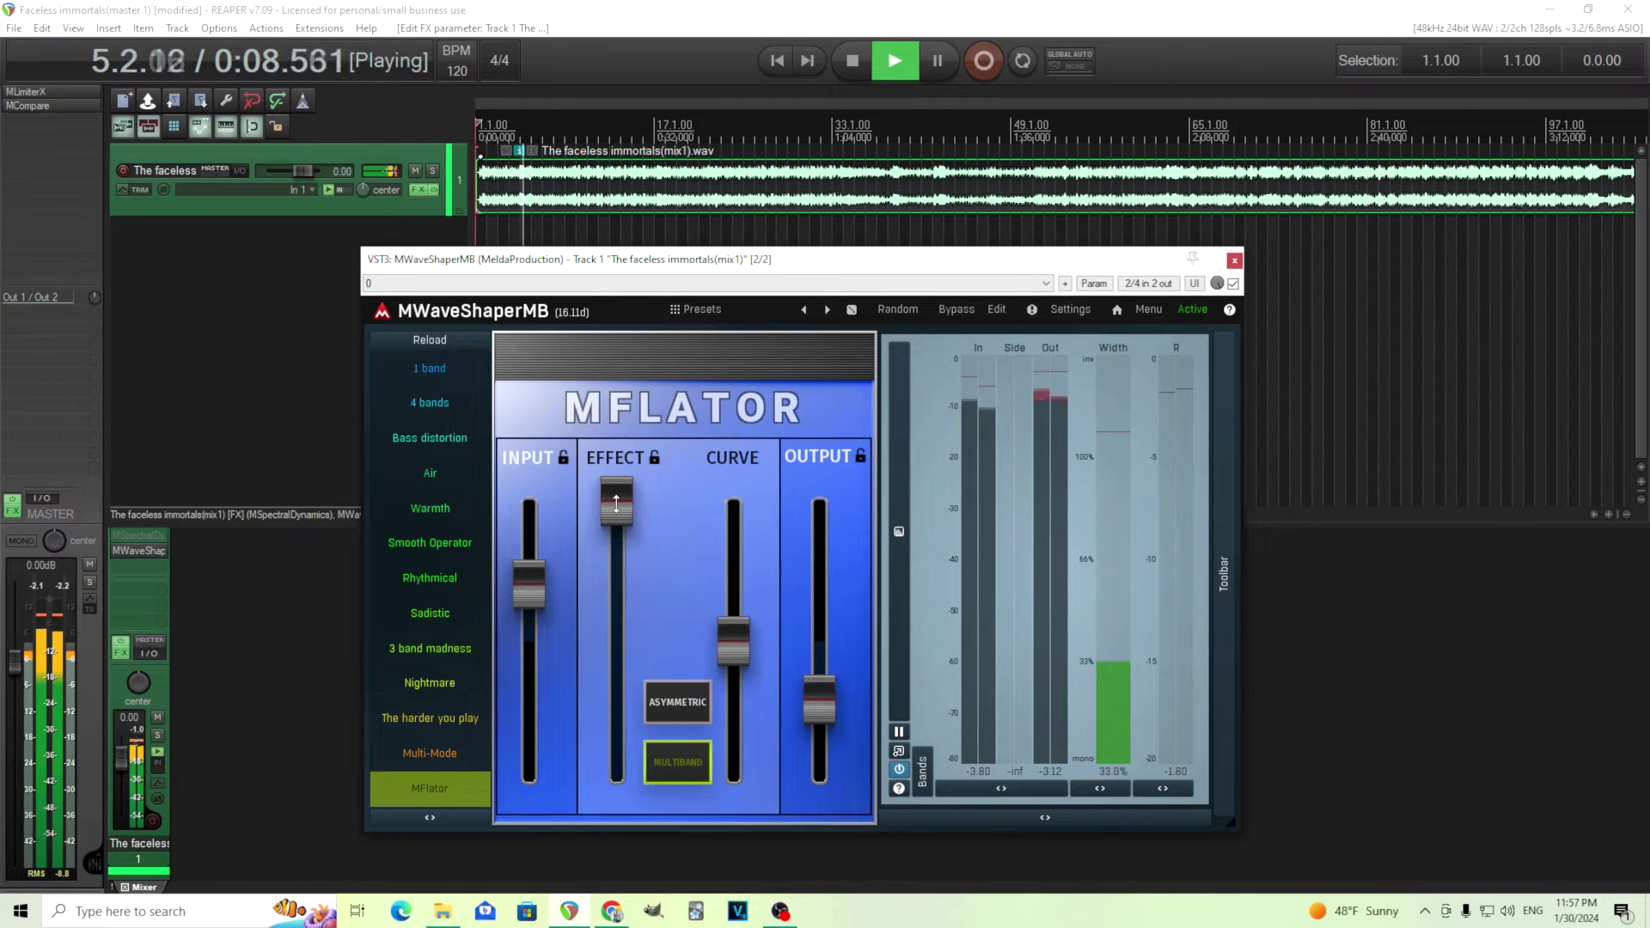
{"action": "left_click_drag", "start_coordinate": [616, 502], "coordinate": [616, 641]}
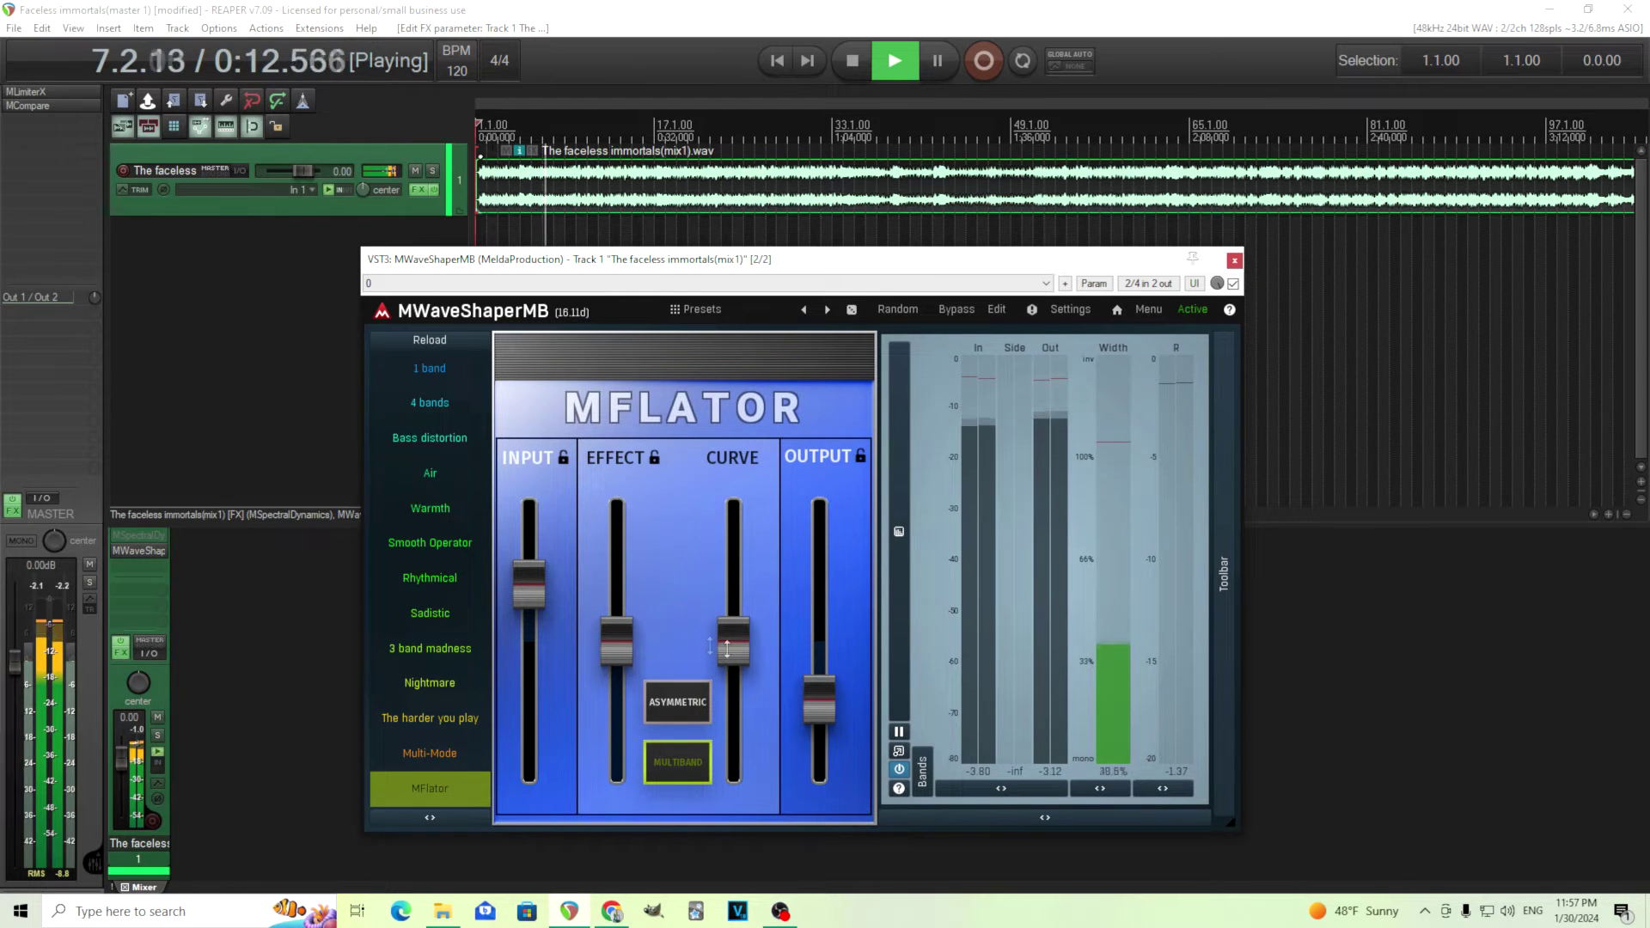
{"action": "left_click_drag", "start_coordinate": [727, 649], "coordinate": [733, 780]}
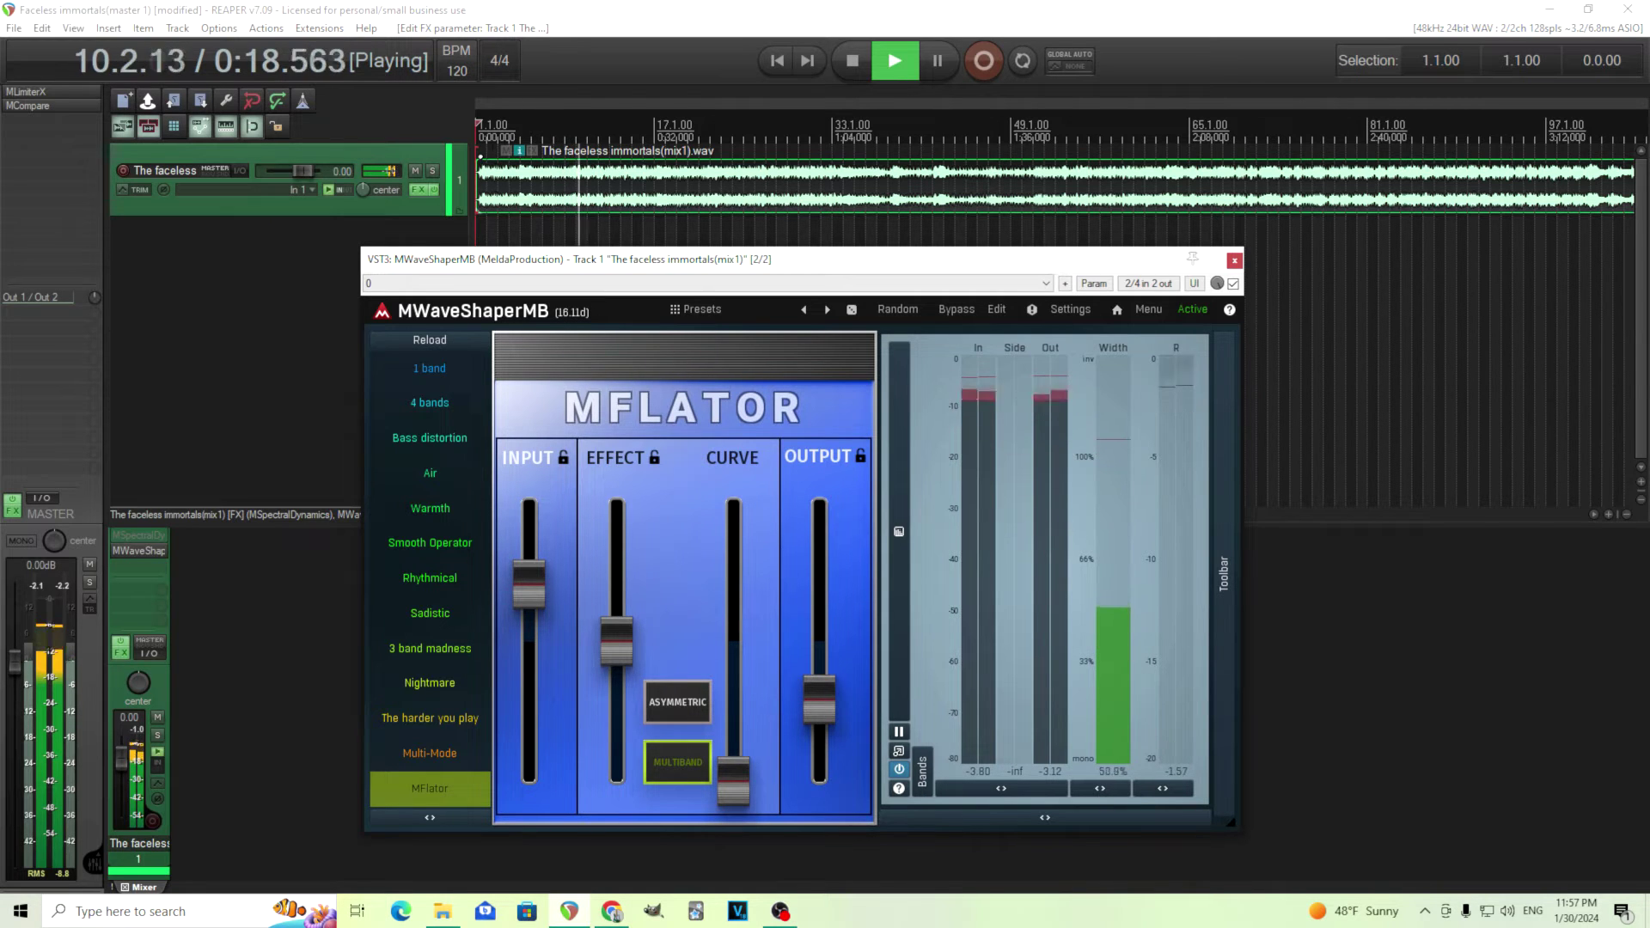
{"action": "left_click_drag", "start_coordinate": [733, 780], "coordinate": [733, 623]}
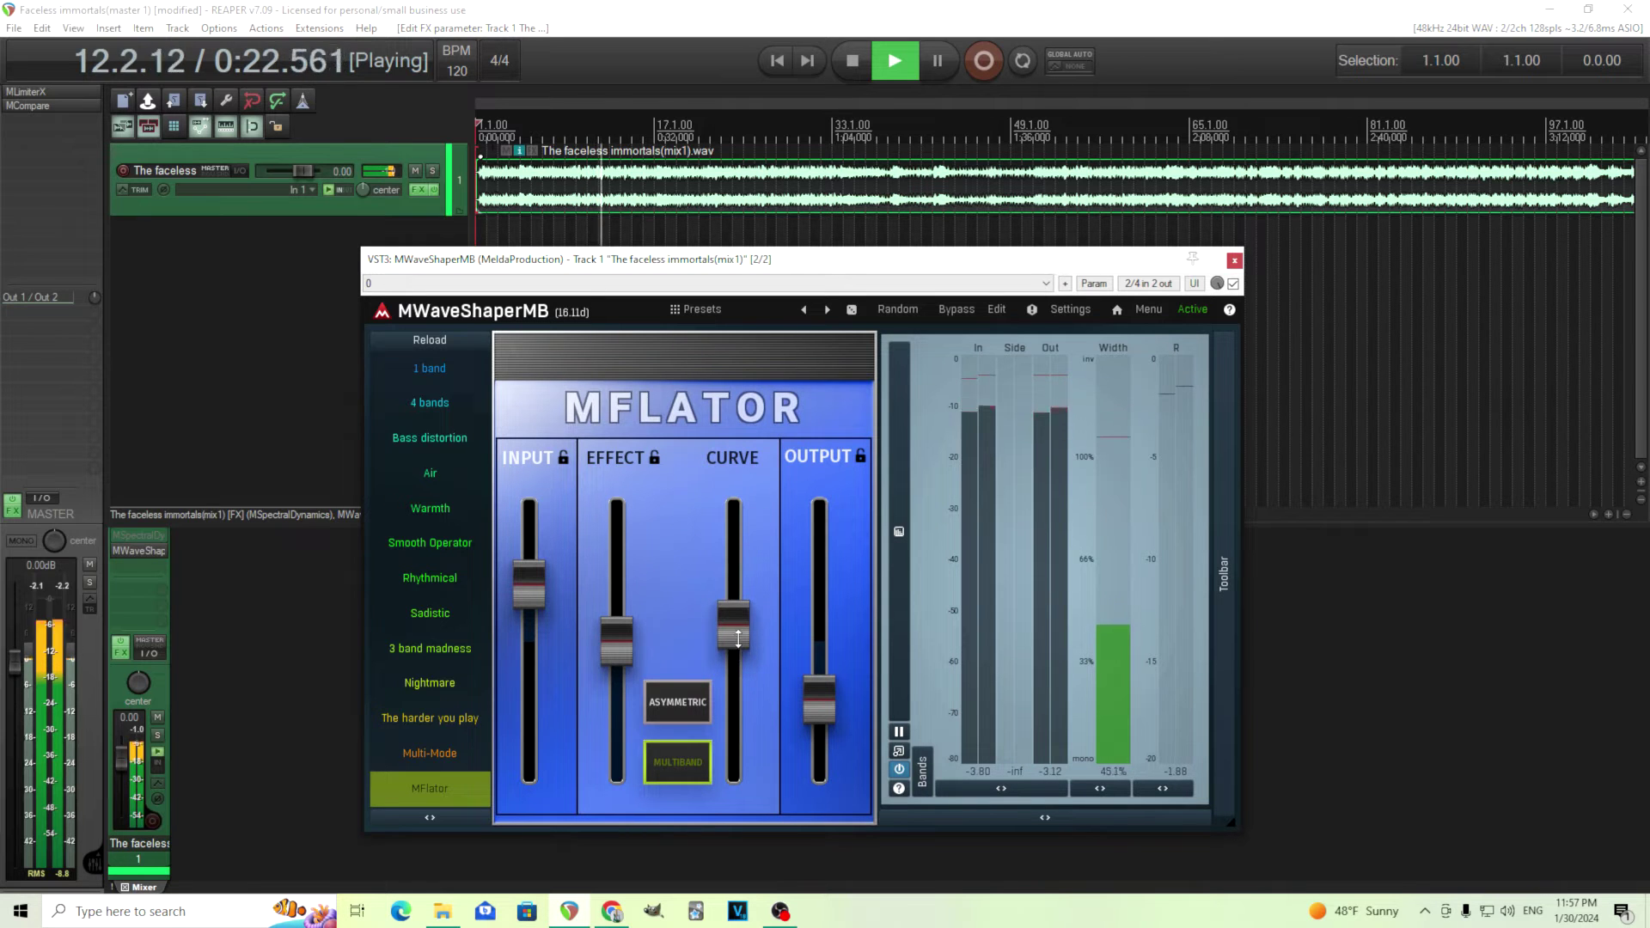
{"action": "left_click_drag", "start_coordinate": [737, 638], "coordinate": [737, 651]}
{"action": "left_click", "coordinate": [844, 66]}
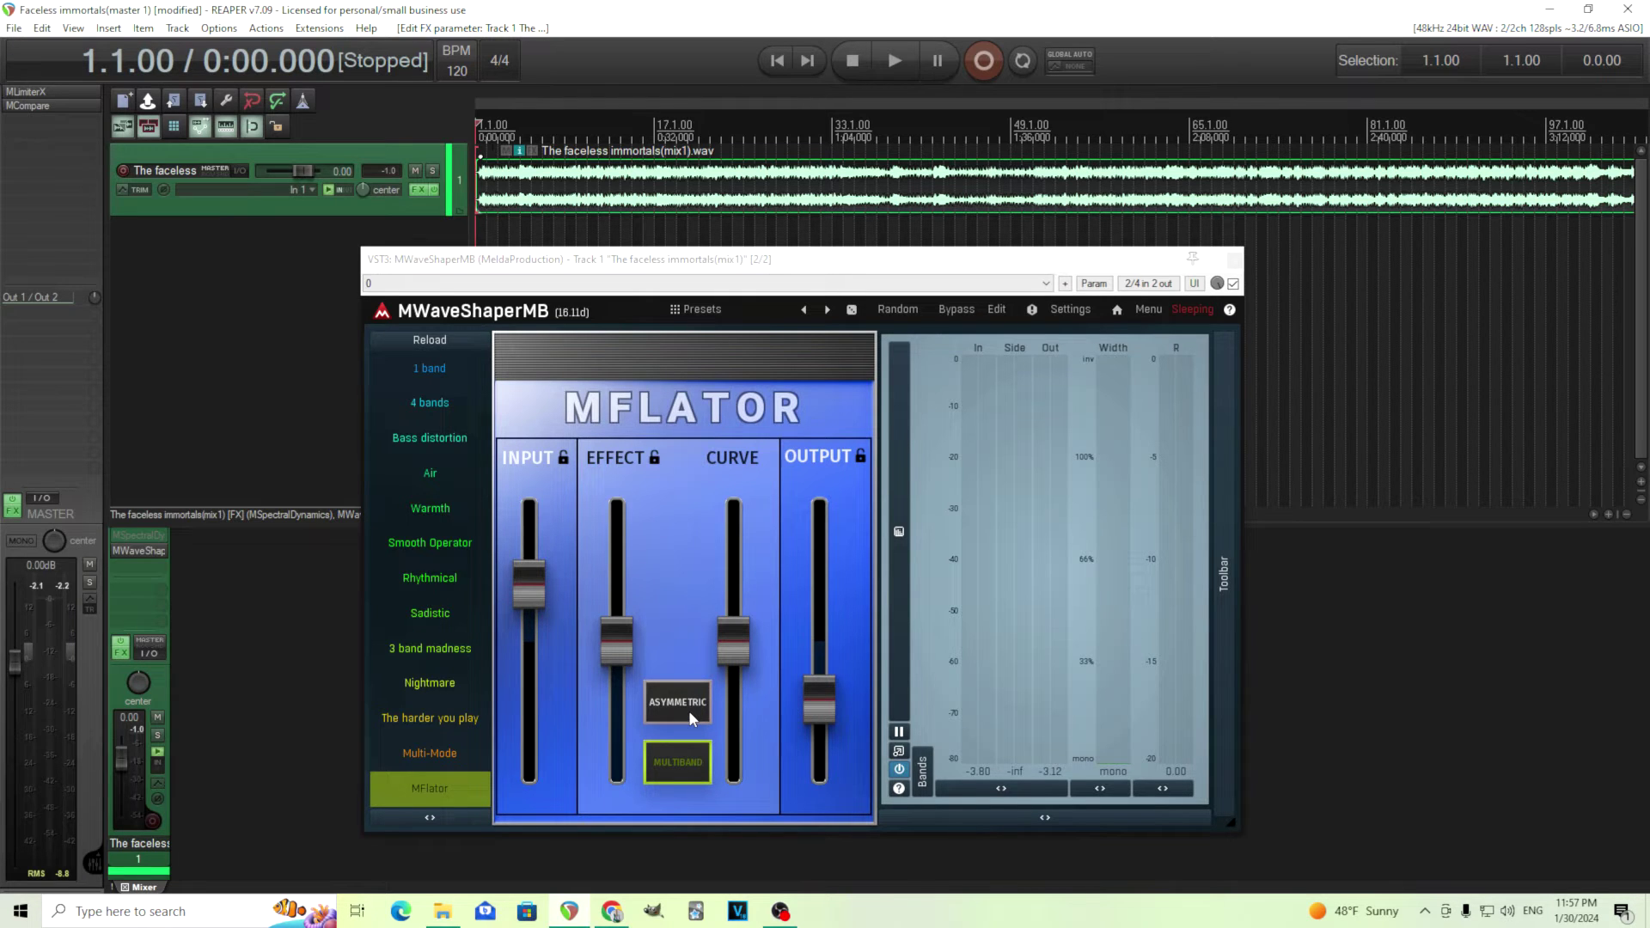
Turn on ASYMMETRIC, start playback, lower MFlator's OUTPUT and raise its INPUT.
{"action": "left_click", "coordinate": [690, 719]}
{"action": "key", "text": "space"}
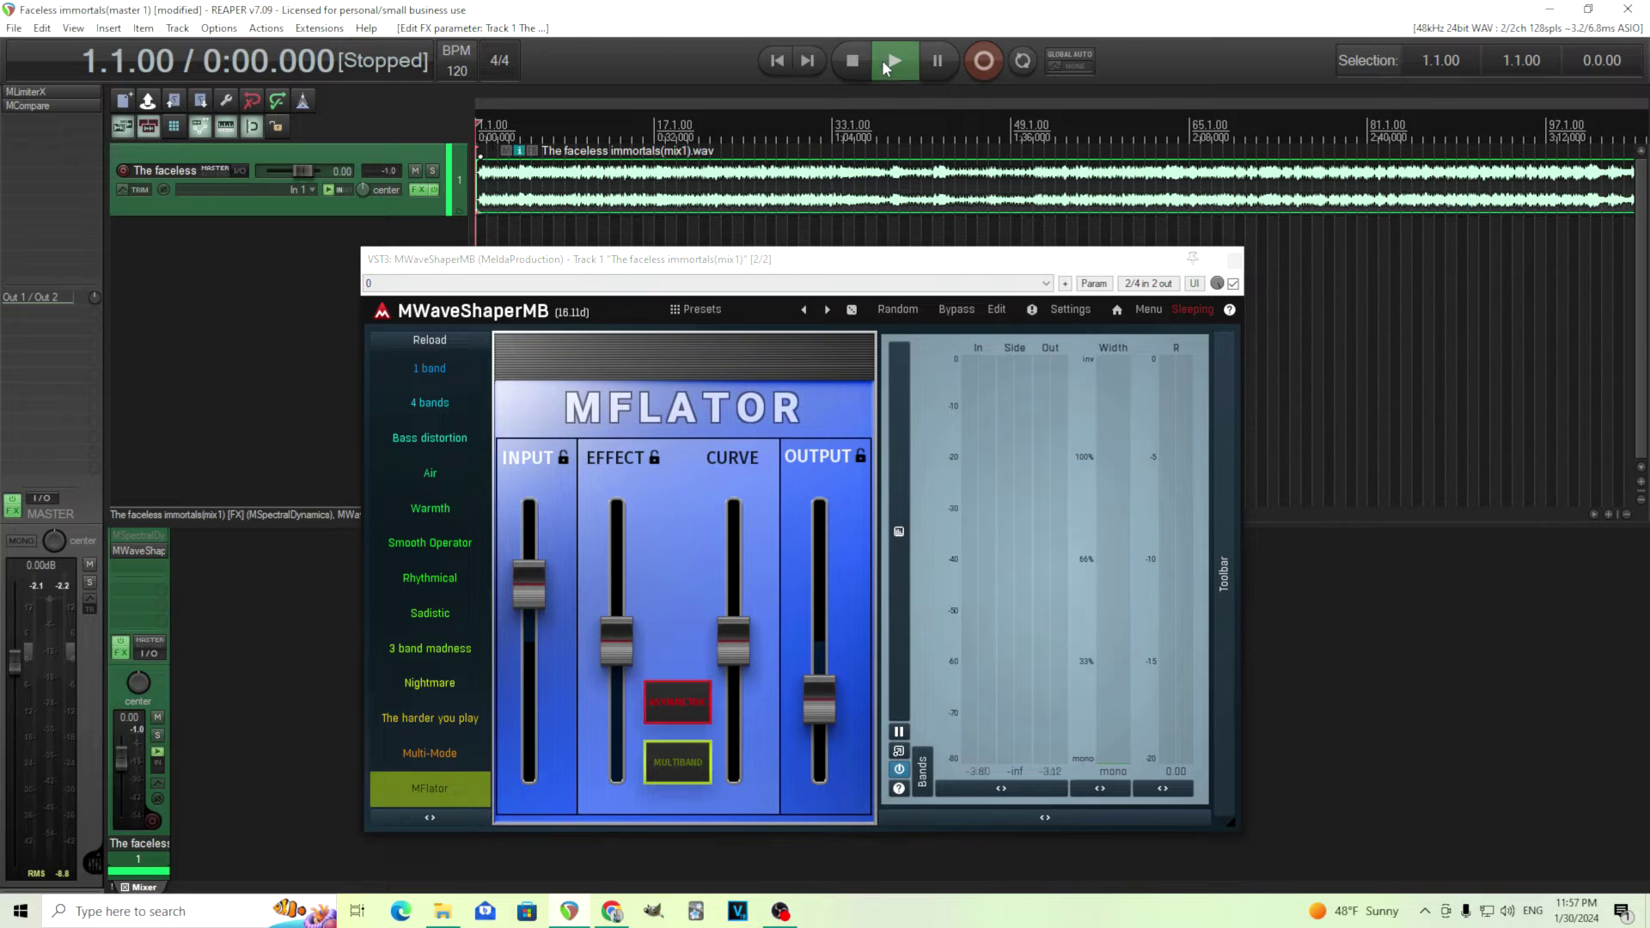
{"action": "left_click_drag", "start_coordinate": [819, 704], "coordinate": [819, 729]}
{"action": "left_click_drag", "start_coordinate": [528, 584], "coordinate": [528, 549]}
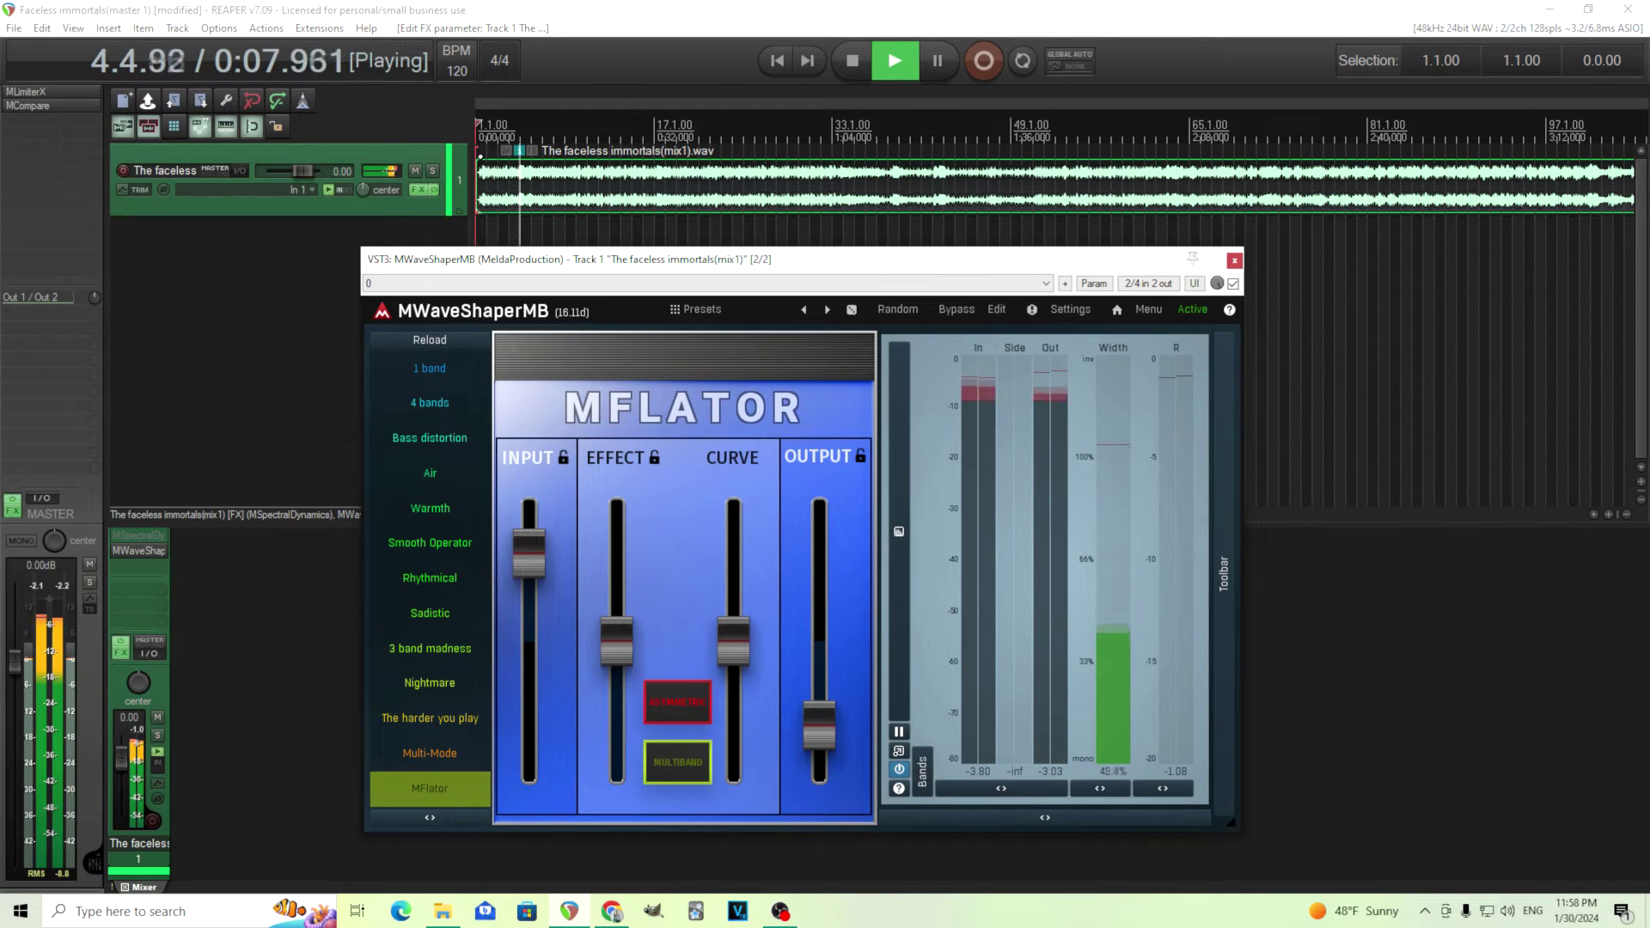
Toggle Bypass twice to compare with the dry song, ending processed, then stop playback.
{"action": "left_click", "coordinate": [963, 311]}
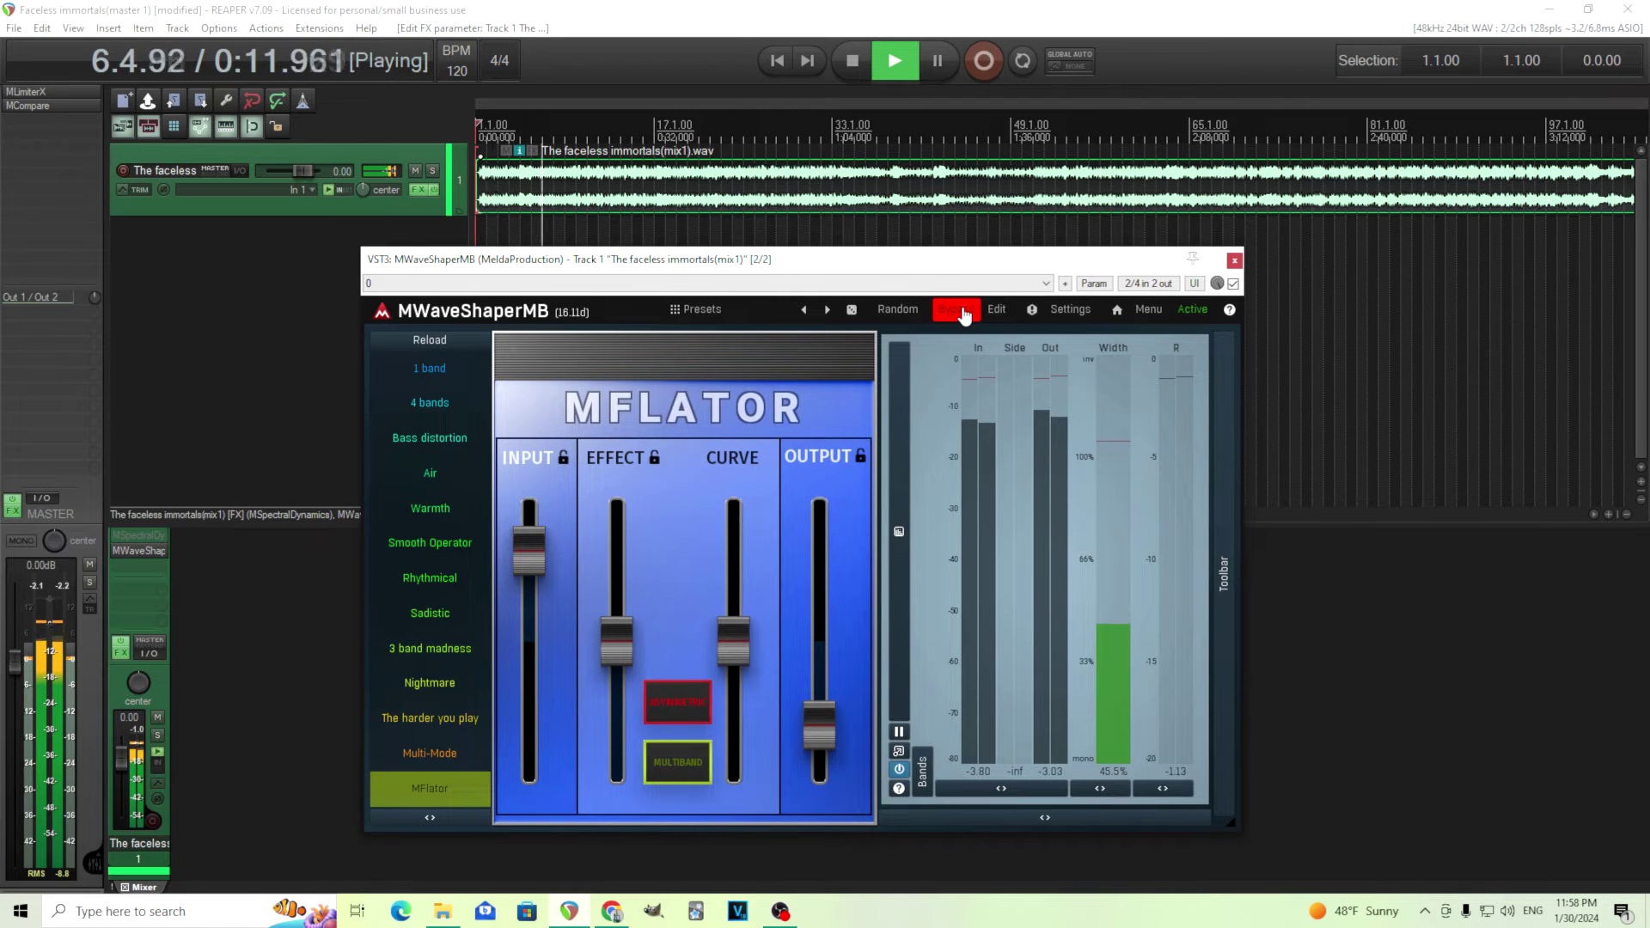
{"action": "left_click", "coordinate": [964, 314]}
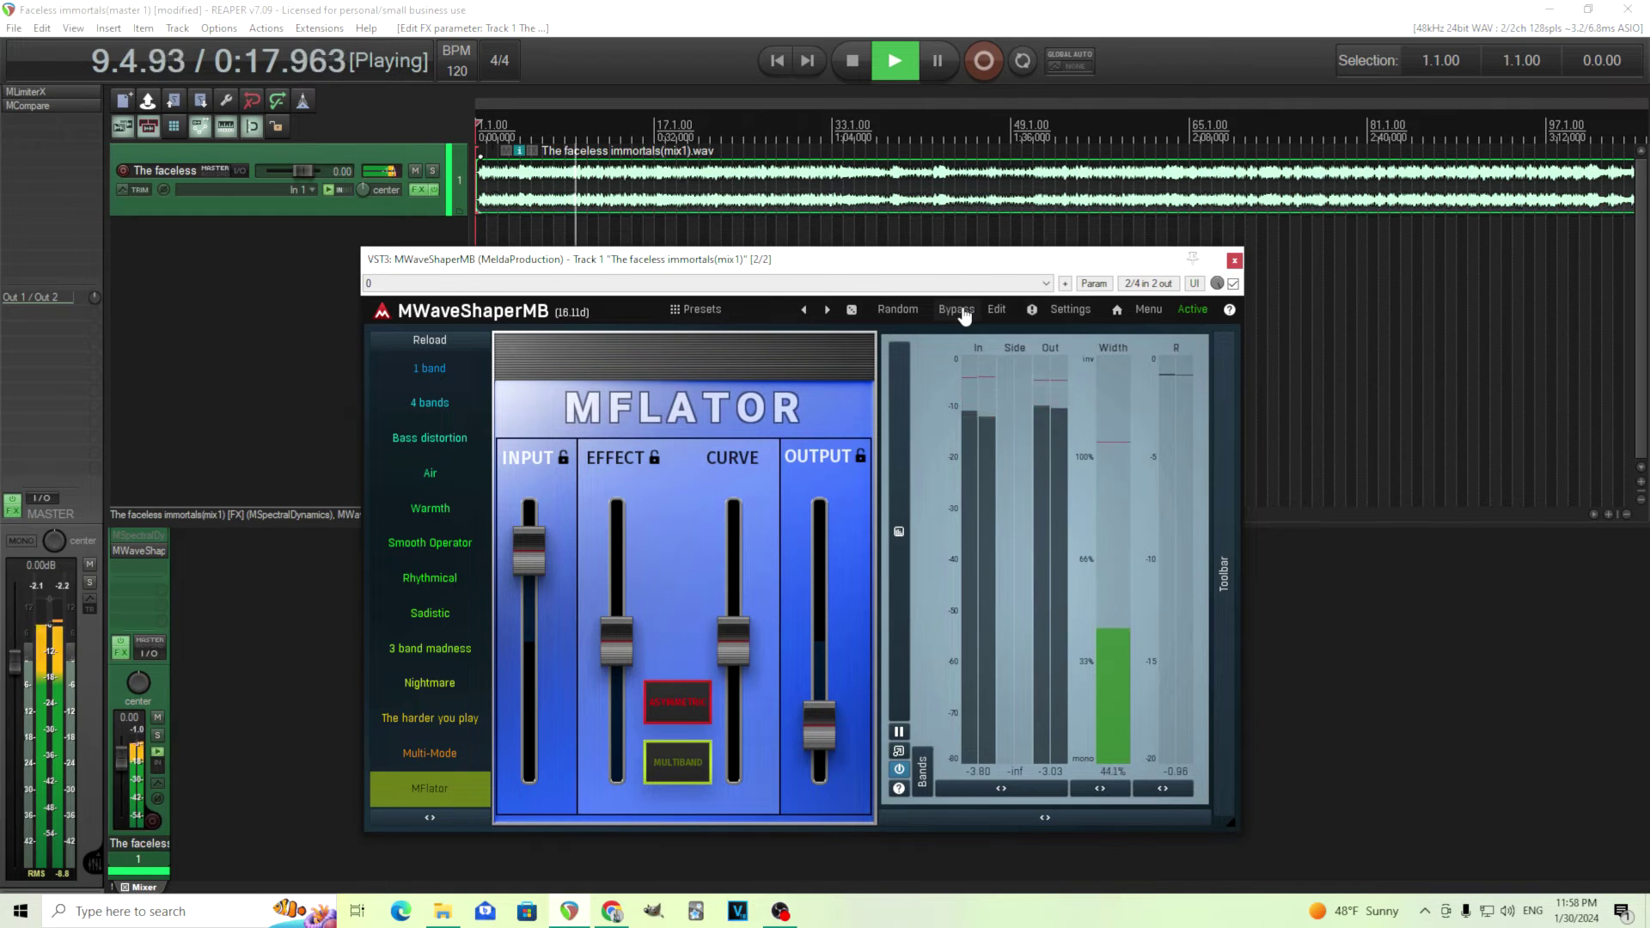
{"action": "left_click", "coordinate": [964, 314]}
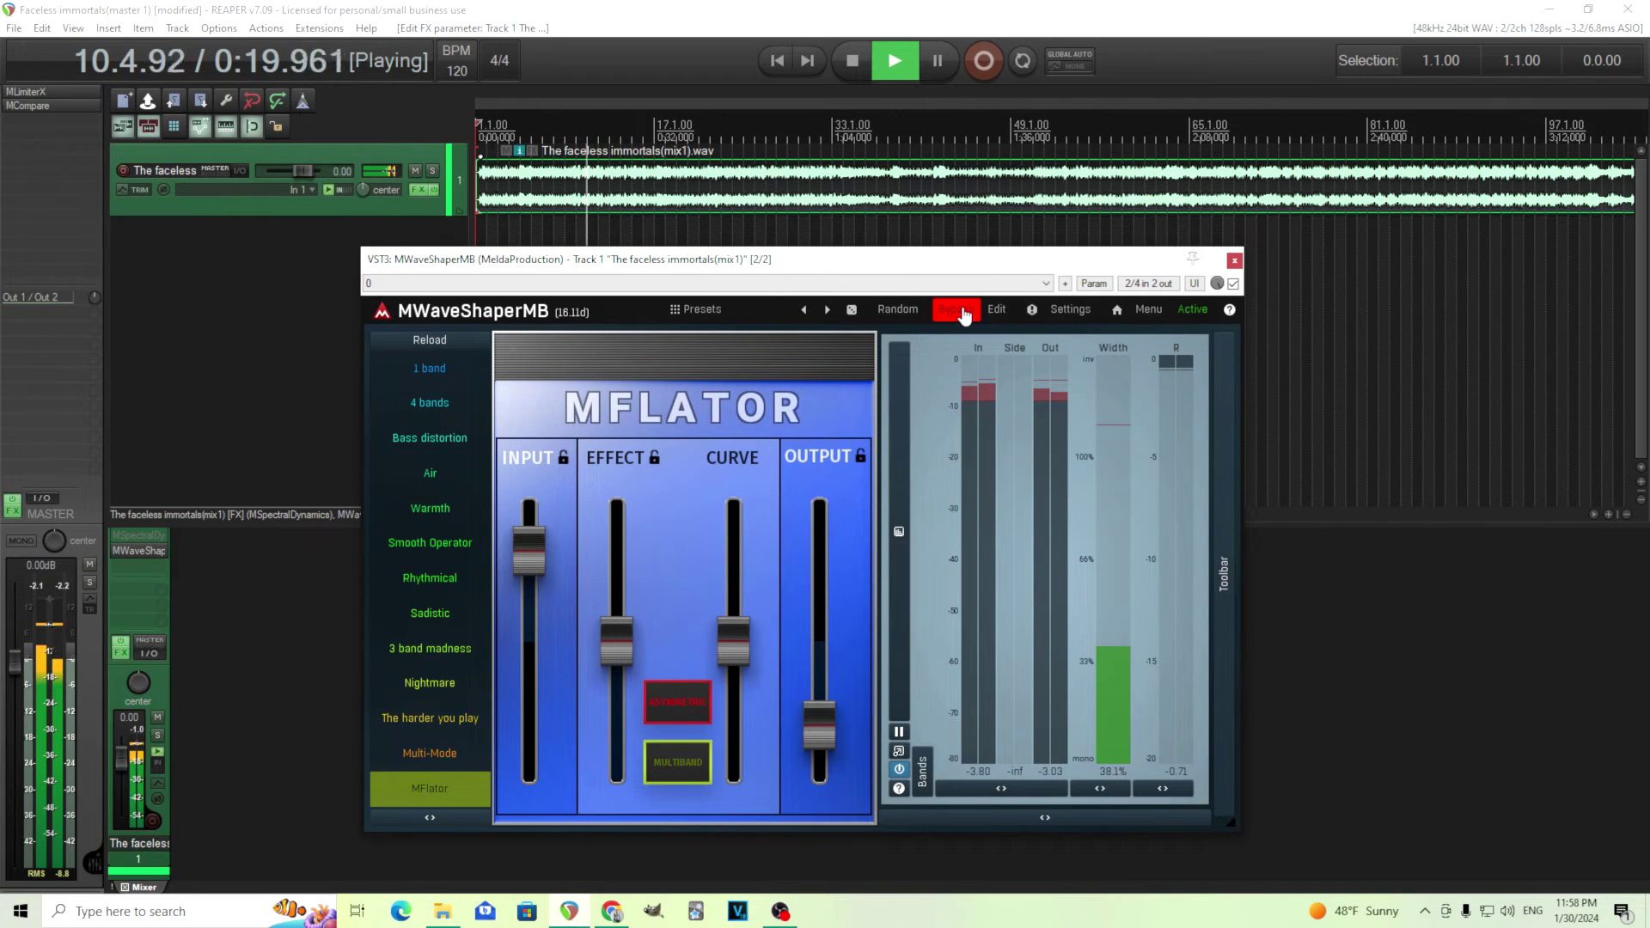
{"action": "left_click", "coordinate": [964, 315]}
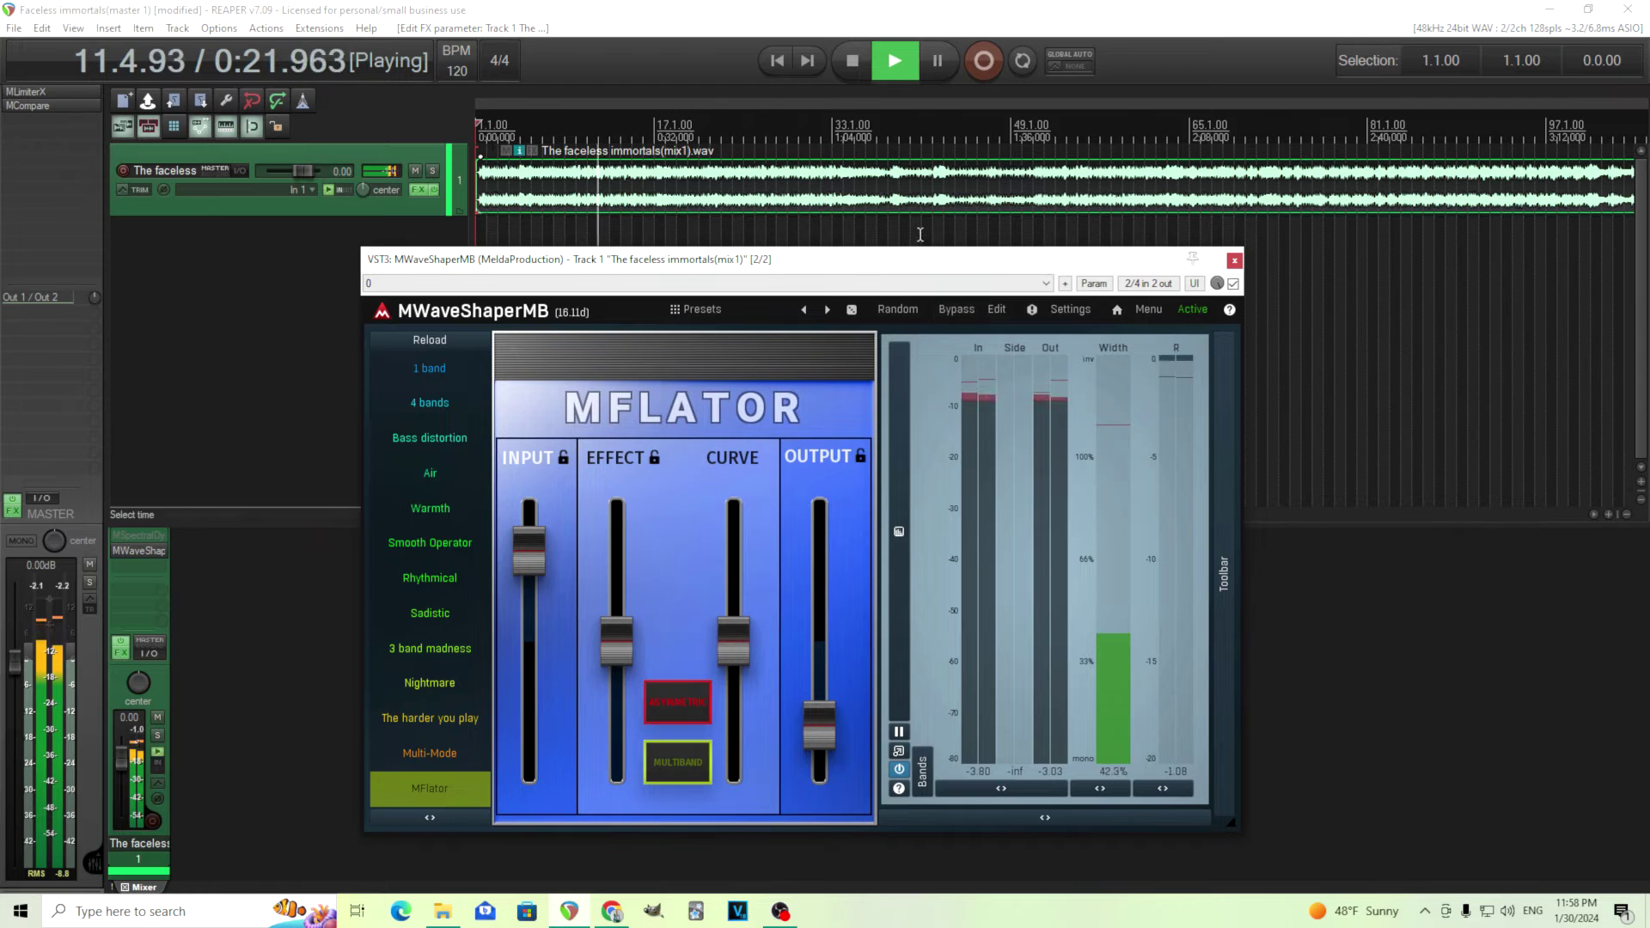
{"action": "left_click", "coordinate": [848, 71]}
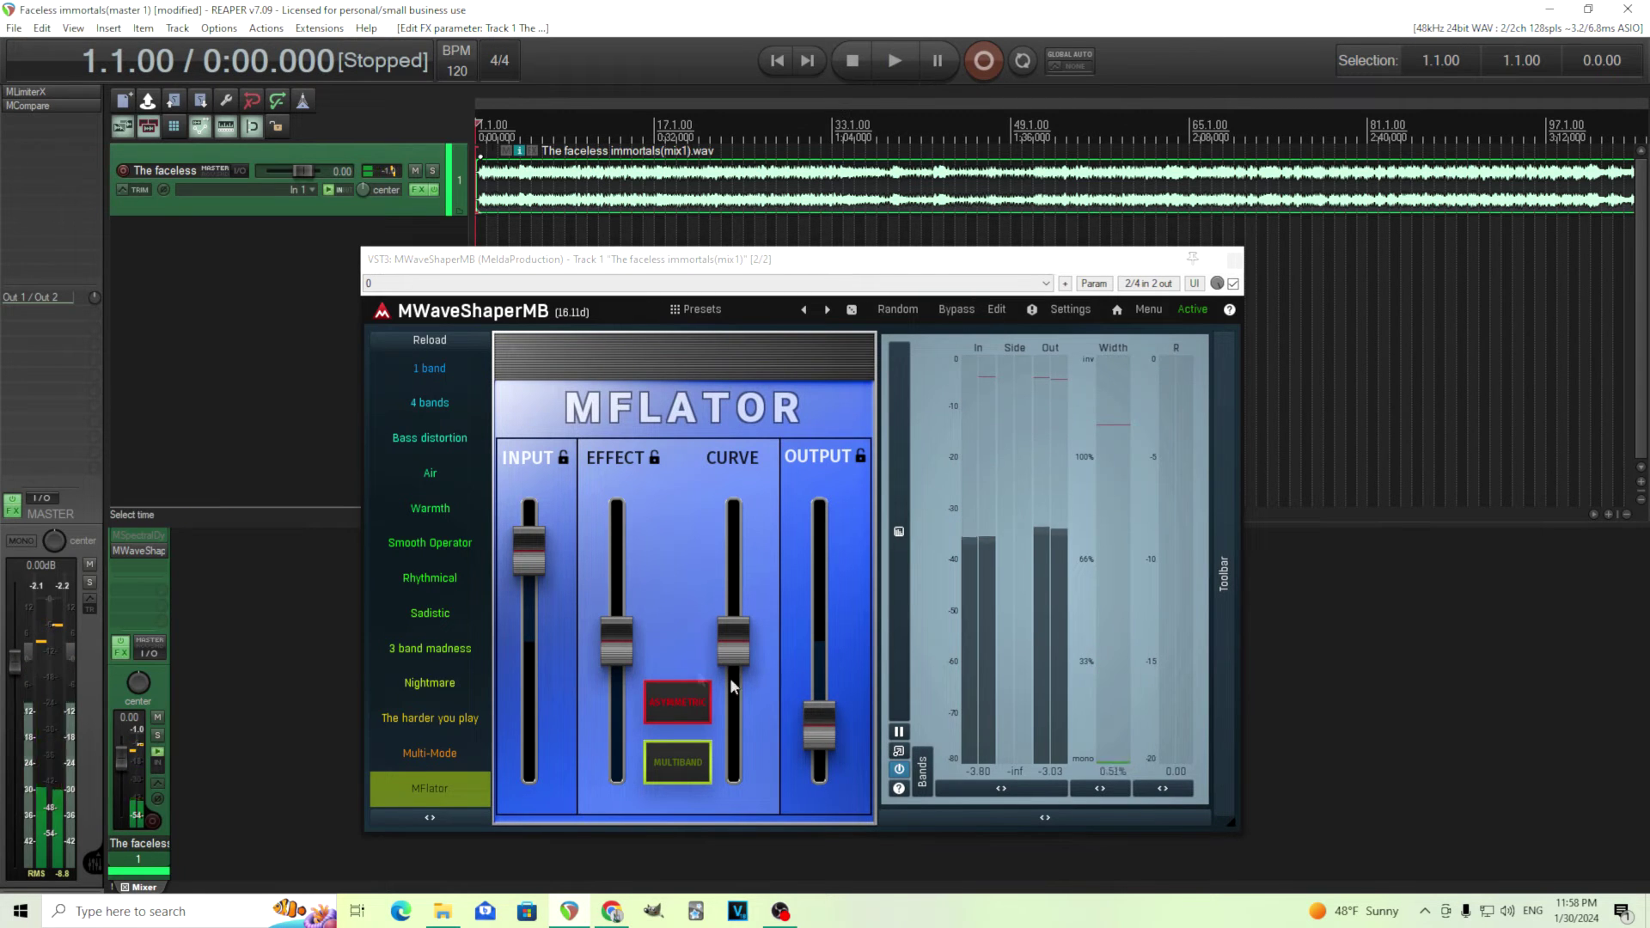
Lower MFlator's INPUT to mid-height and bring OUTPUT up so all four faders are level.
{"action": "double_click", "coordinate": [531, 563]}
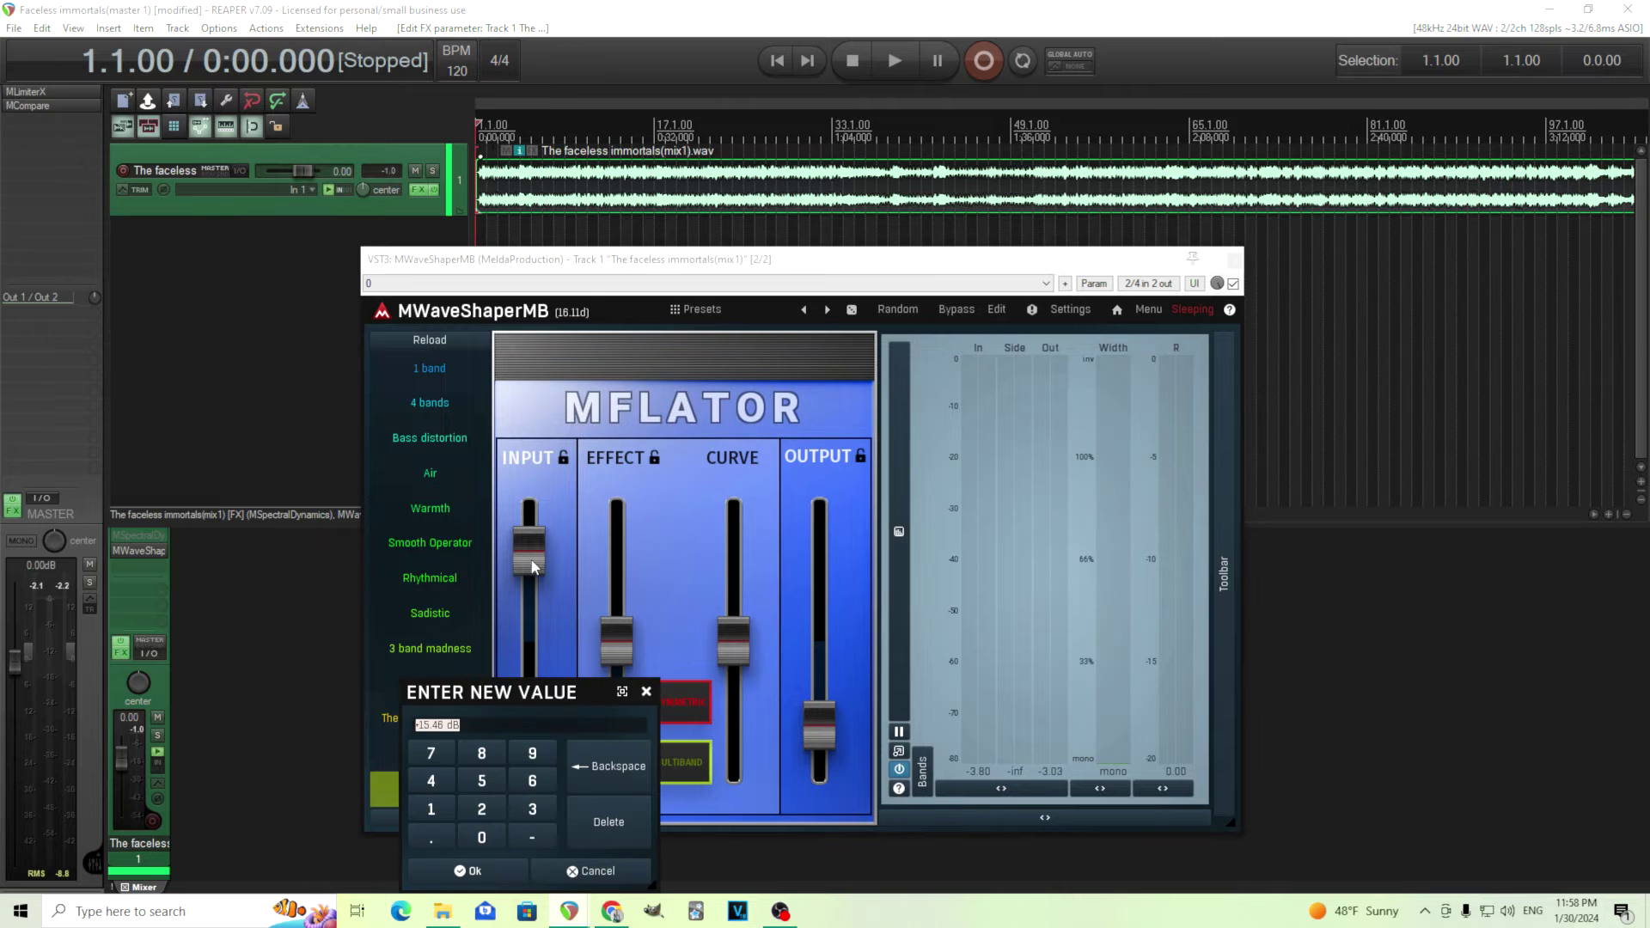
{"action": "left_click", "coordinate": [647, 691]}
{"action": "left_click_drag", "start_coordinate": [554, 567], "coordinate": [561, 599]}
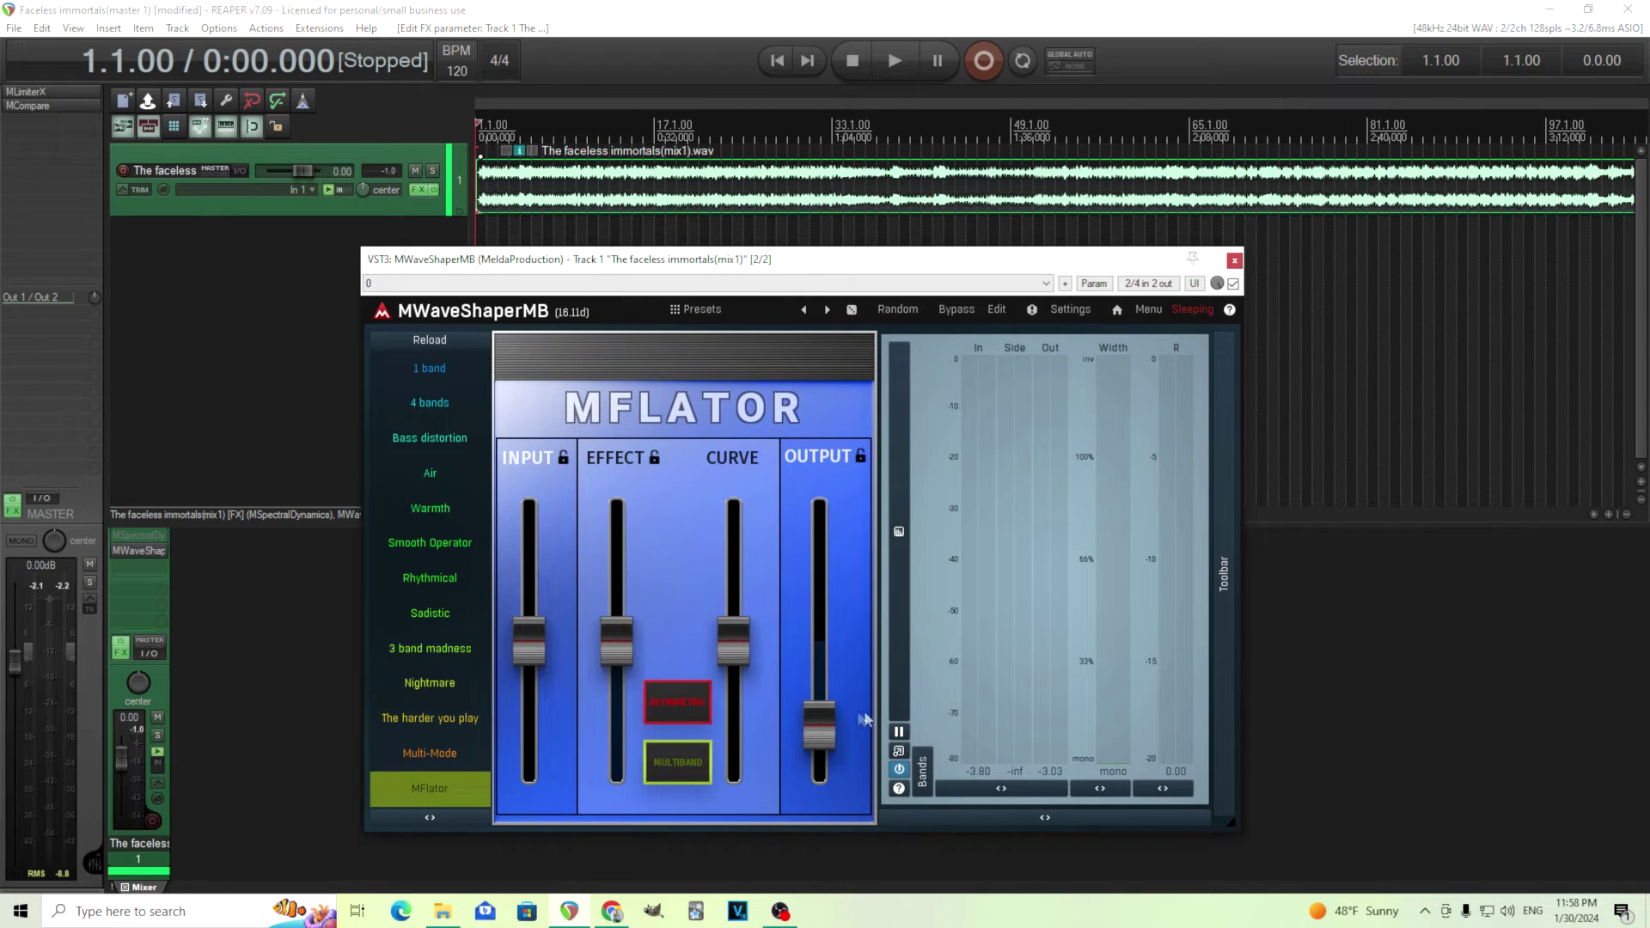
{"action": "left_click", "coordinate": [832, 718], "text": "alt"}
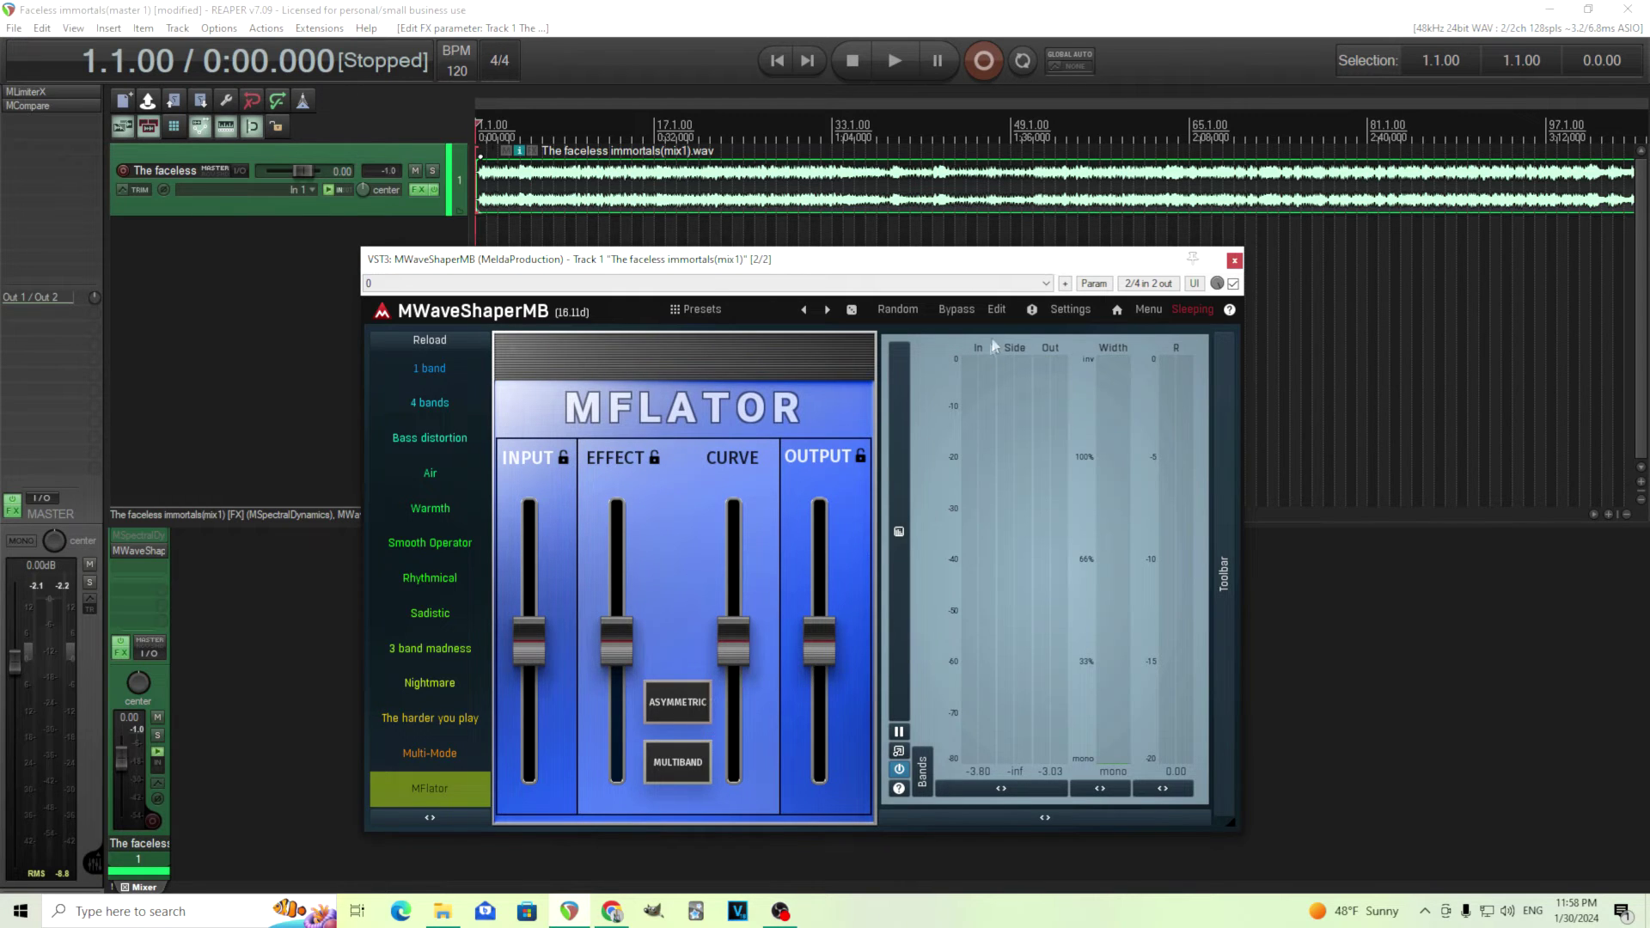
Open MWaveShaperMB's edit view with its macro parameter list and reposition the window.
{"action": "left_click", "coordinate": [1002, 314]}
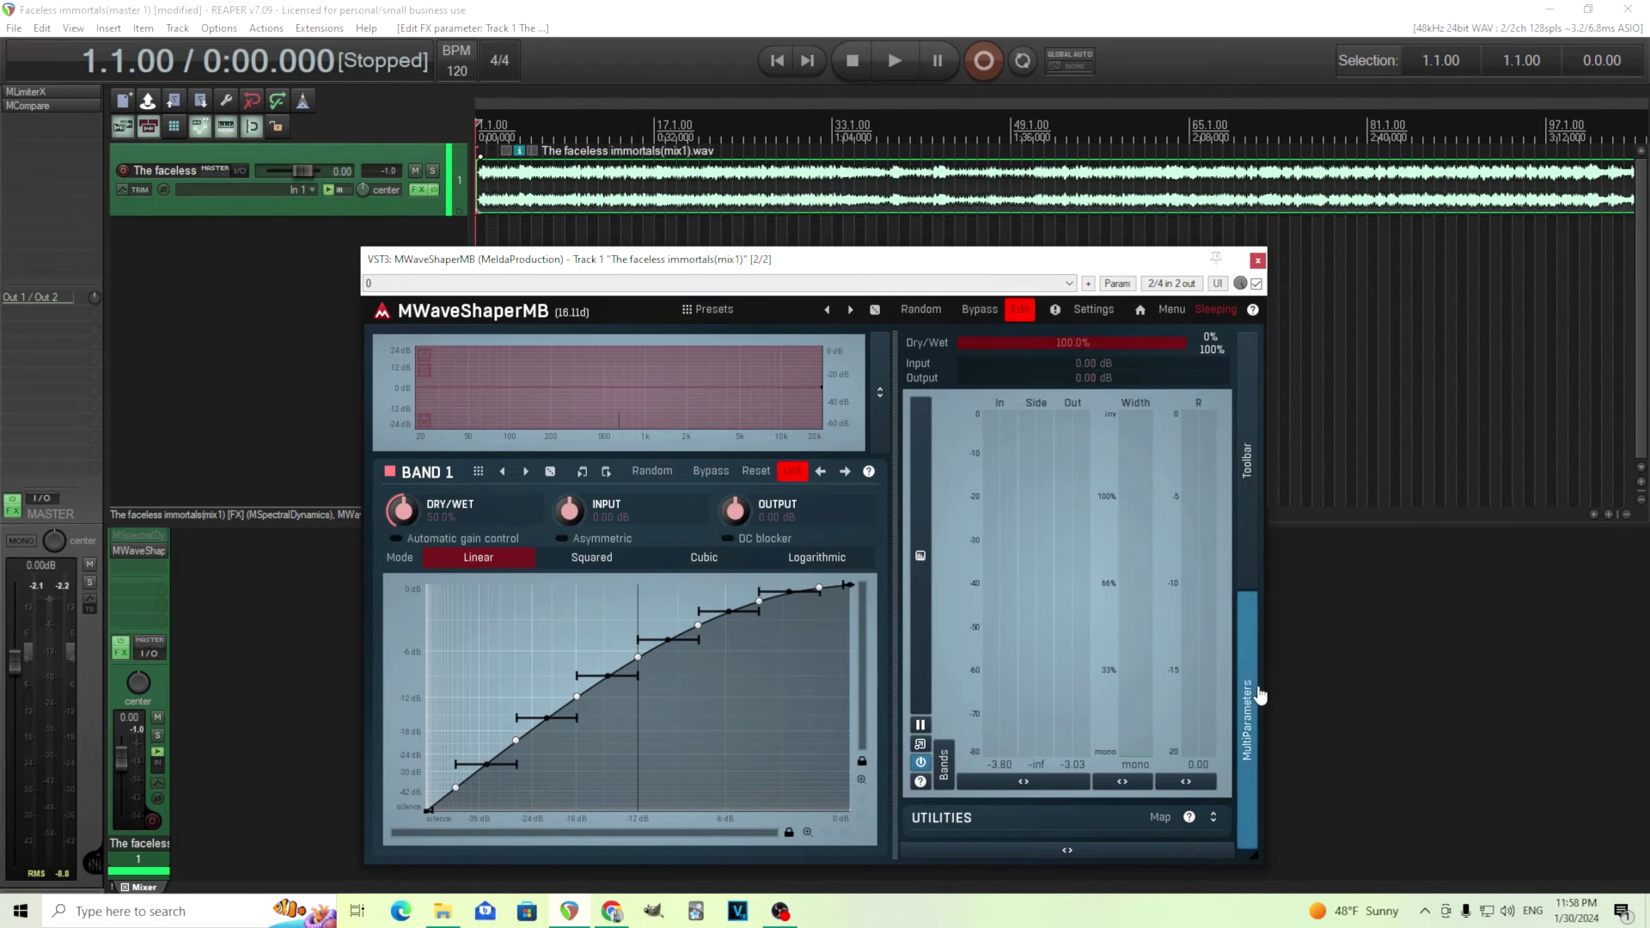
{"action": "left_click", "coordinate": [1259, 695]}
{"action": "left_click_drag", "start_coordinate": [1038, 264], "coordinate": [1024, 214]}
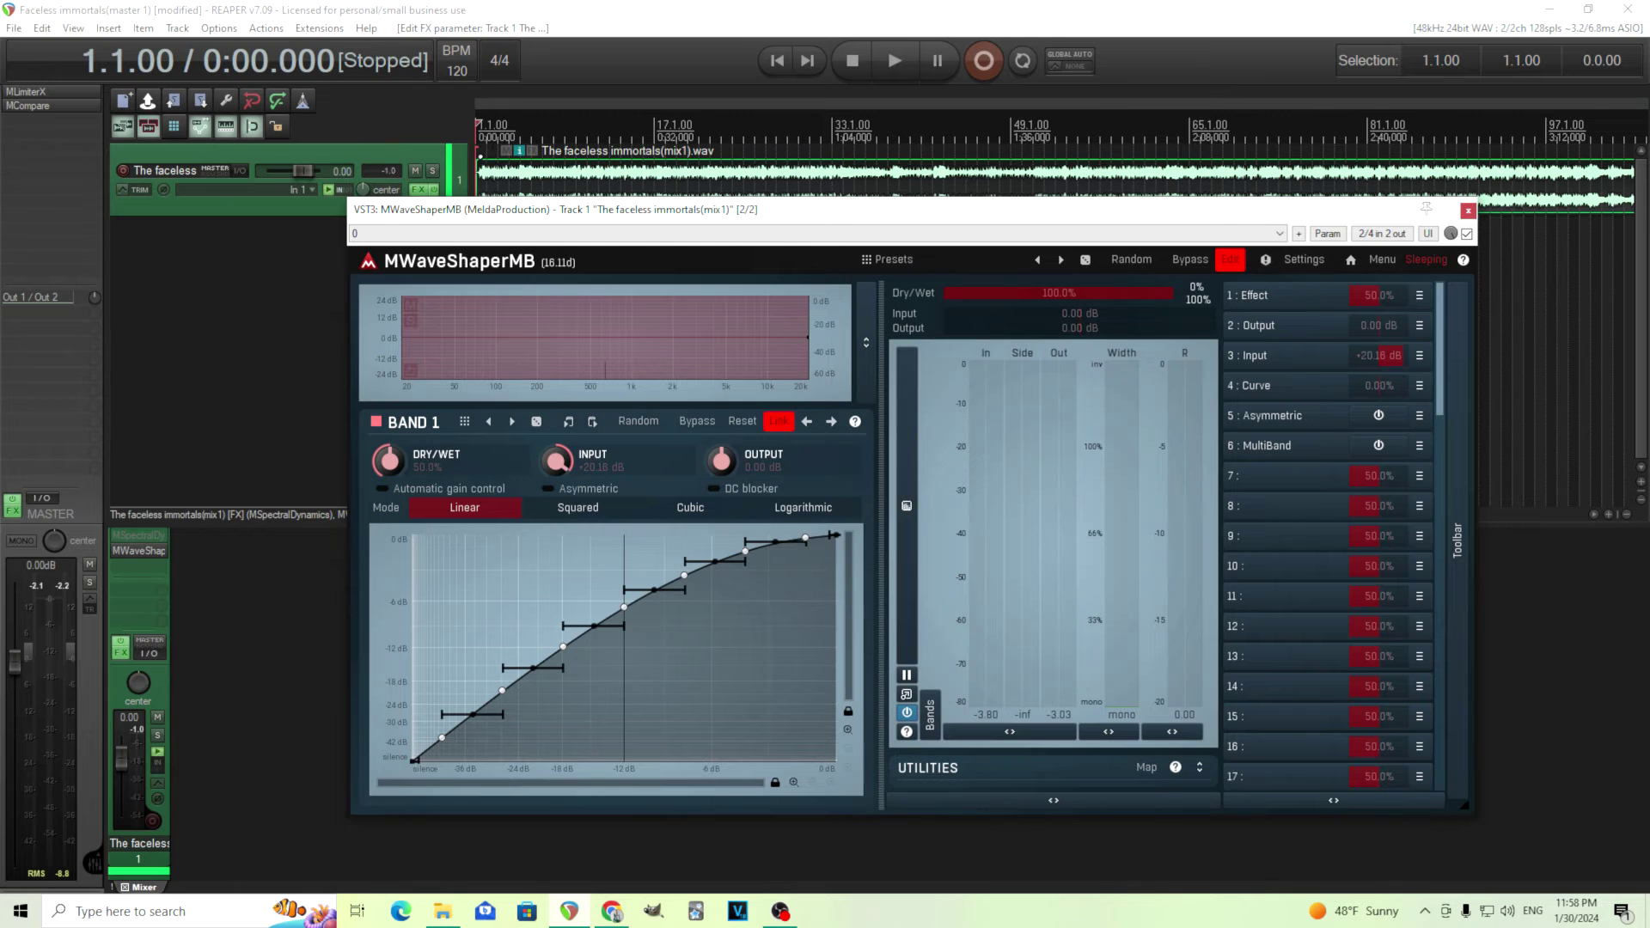
Test Band 1 input gain and output at -0.96 dB, reset both to 0 dB, enable MultiBand.
{"action": "left_click_drag", "start_coordinate": [562, 476], "coordinate": [562, 576]}
{"action": "double_click", "coordinate": [554, 462]}
{"action": "left_click_drag", "start_coordinate": [1377, 325], "coordinate": [1376, 330]}
{"action": "double_click", "coordinate": [1376, 324]}
{"action": "left_click", "coordinate": [1378, 445]}
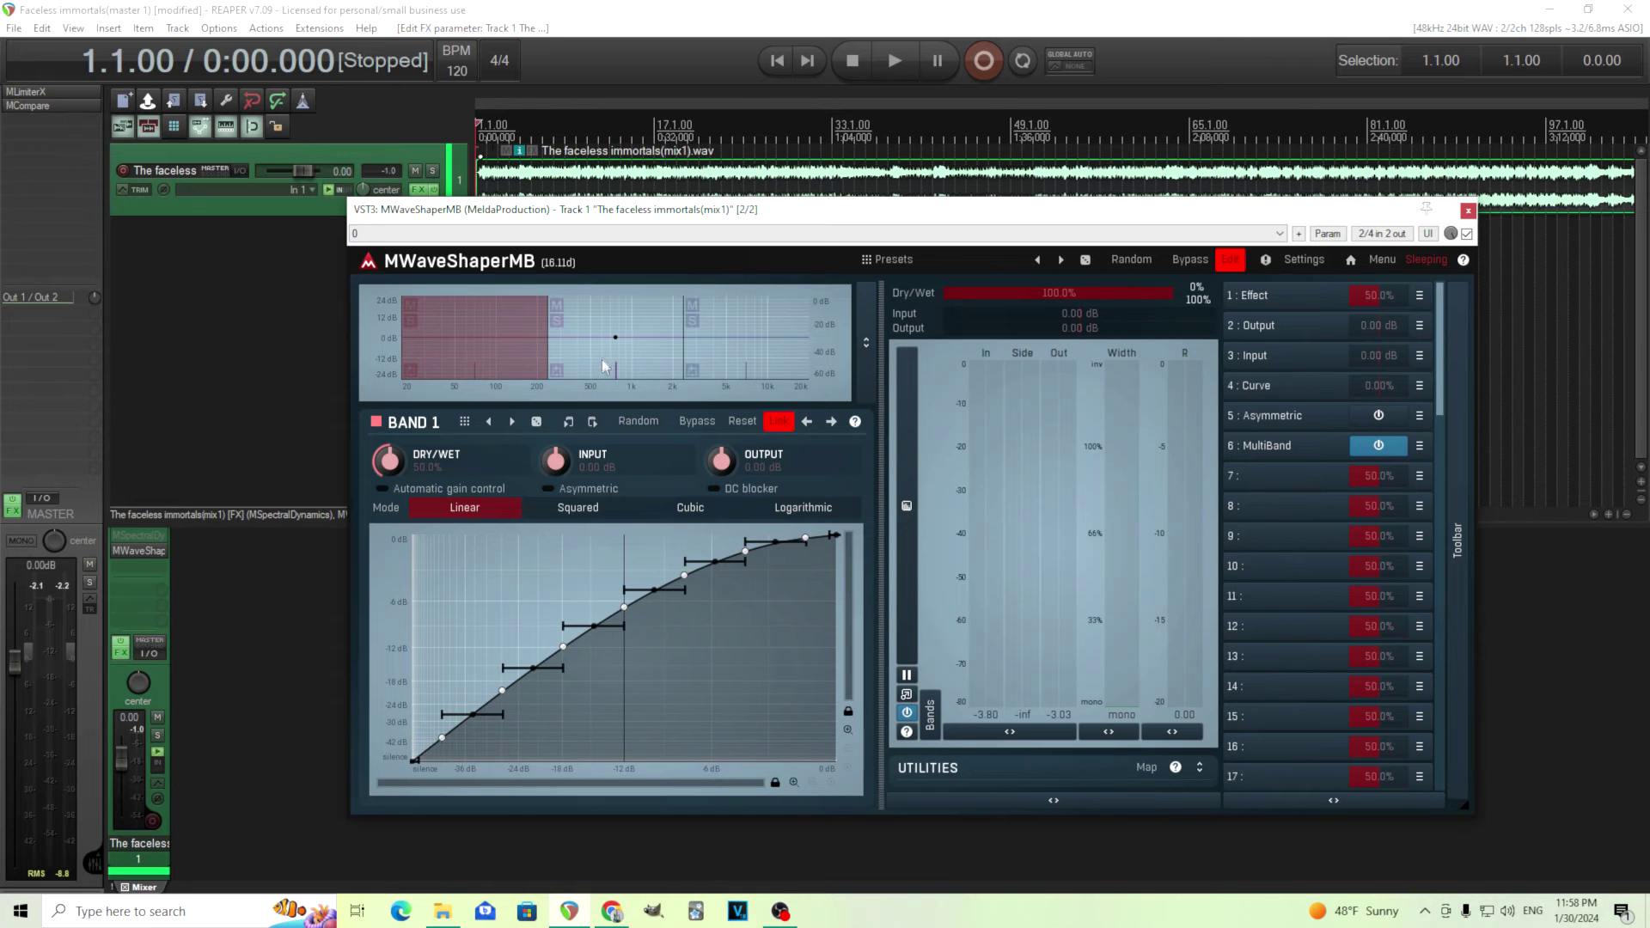
On Band 2, try Curve -100%, Effect 100% then 50%, toggle Asymmetric, then return to compact view.
{"action": "left_click", "coordinate": [653, 357]}
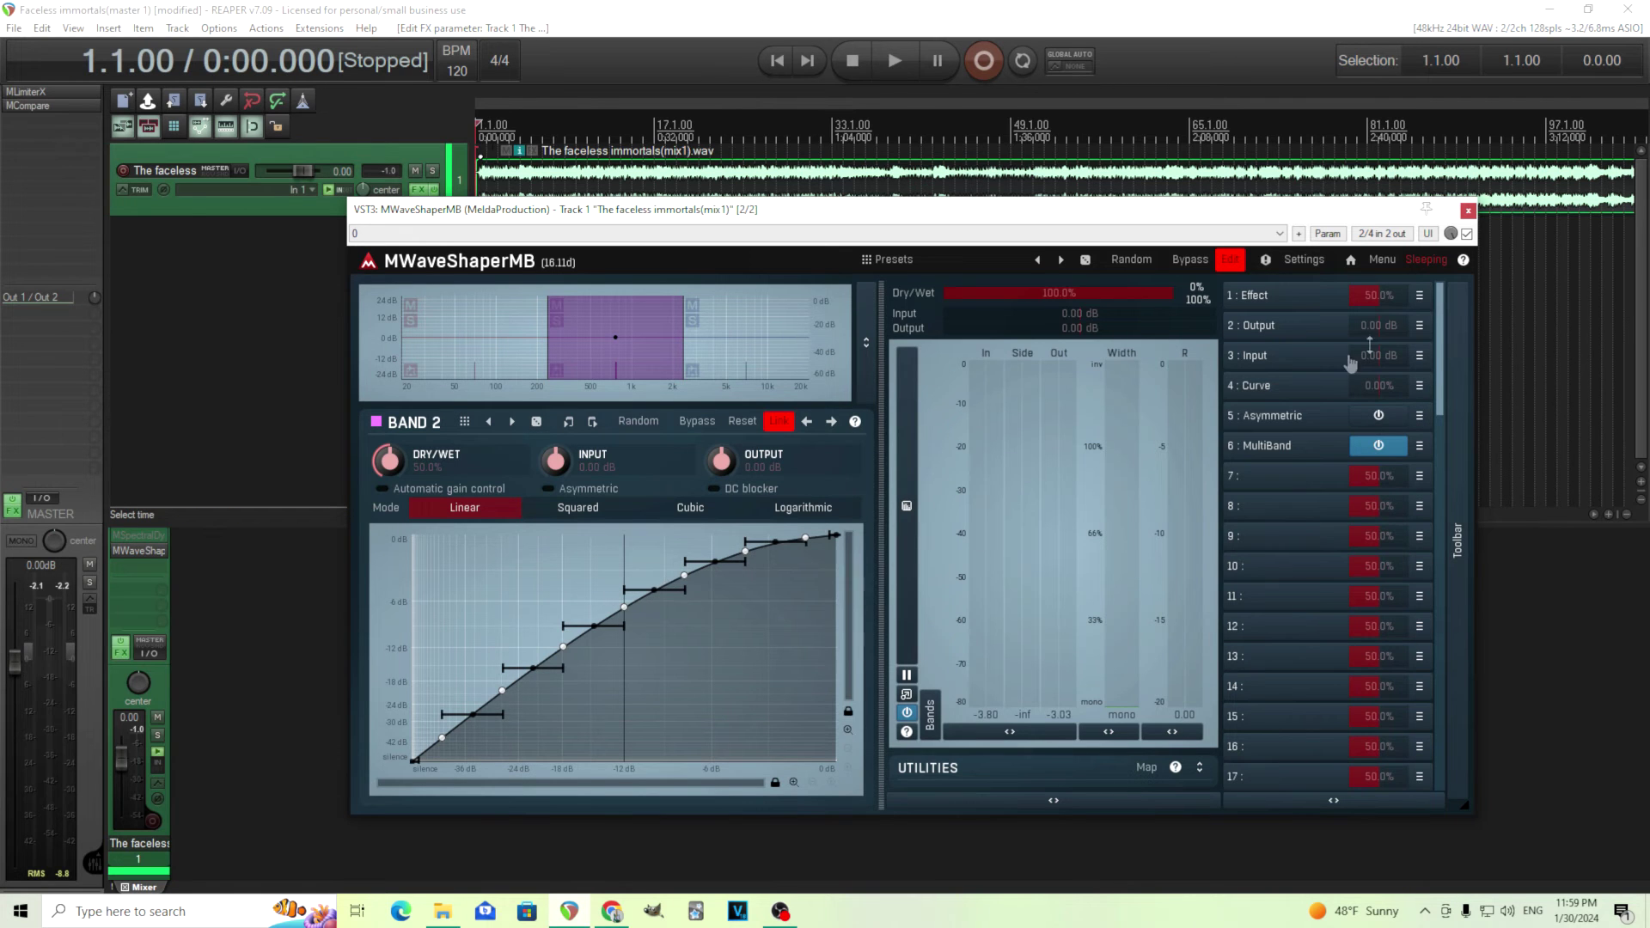
{"action": "mouse_move", "coordinate": [1387, 387]}
{"action": "left_mouse_down"}
{"action": "mouse_move", "coordinate": [1387, 456]}
{"action": "mouse_move", "coordinate": [1388, 391]}
{"action": "left_mouse_up"}
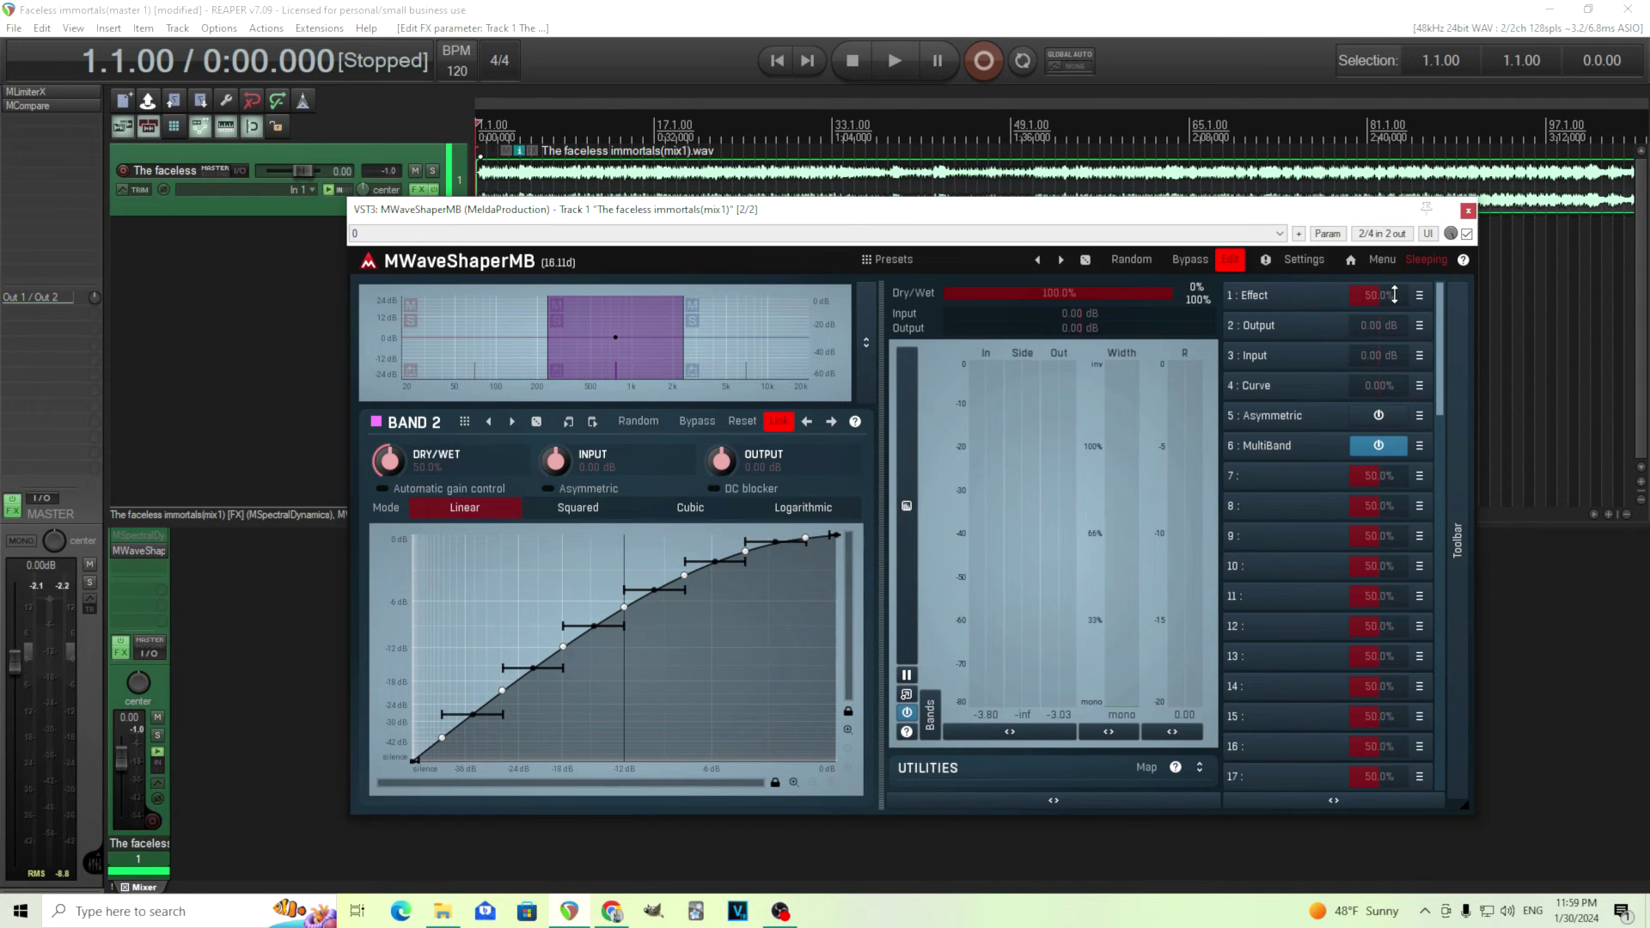
{"action": "left_click_drag", "start_coordinate": [1394, 295], "coordinate": [1394, 258]}
{"action": "double_click", "coordinate": [1386, 299]}
{"action": "left_click", "coordinate": [1388, 418]}
{"action": "left_click", "coordinate": [1387, 419]}
{"action": "left_click", "coordinate": [1230, 259]}
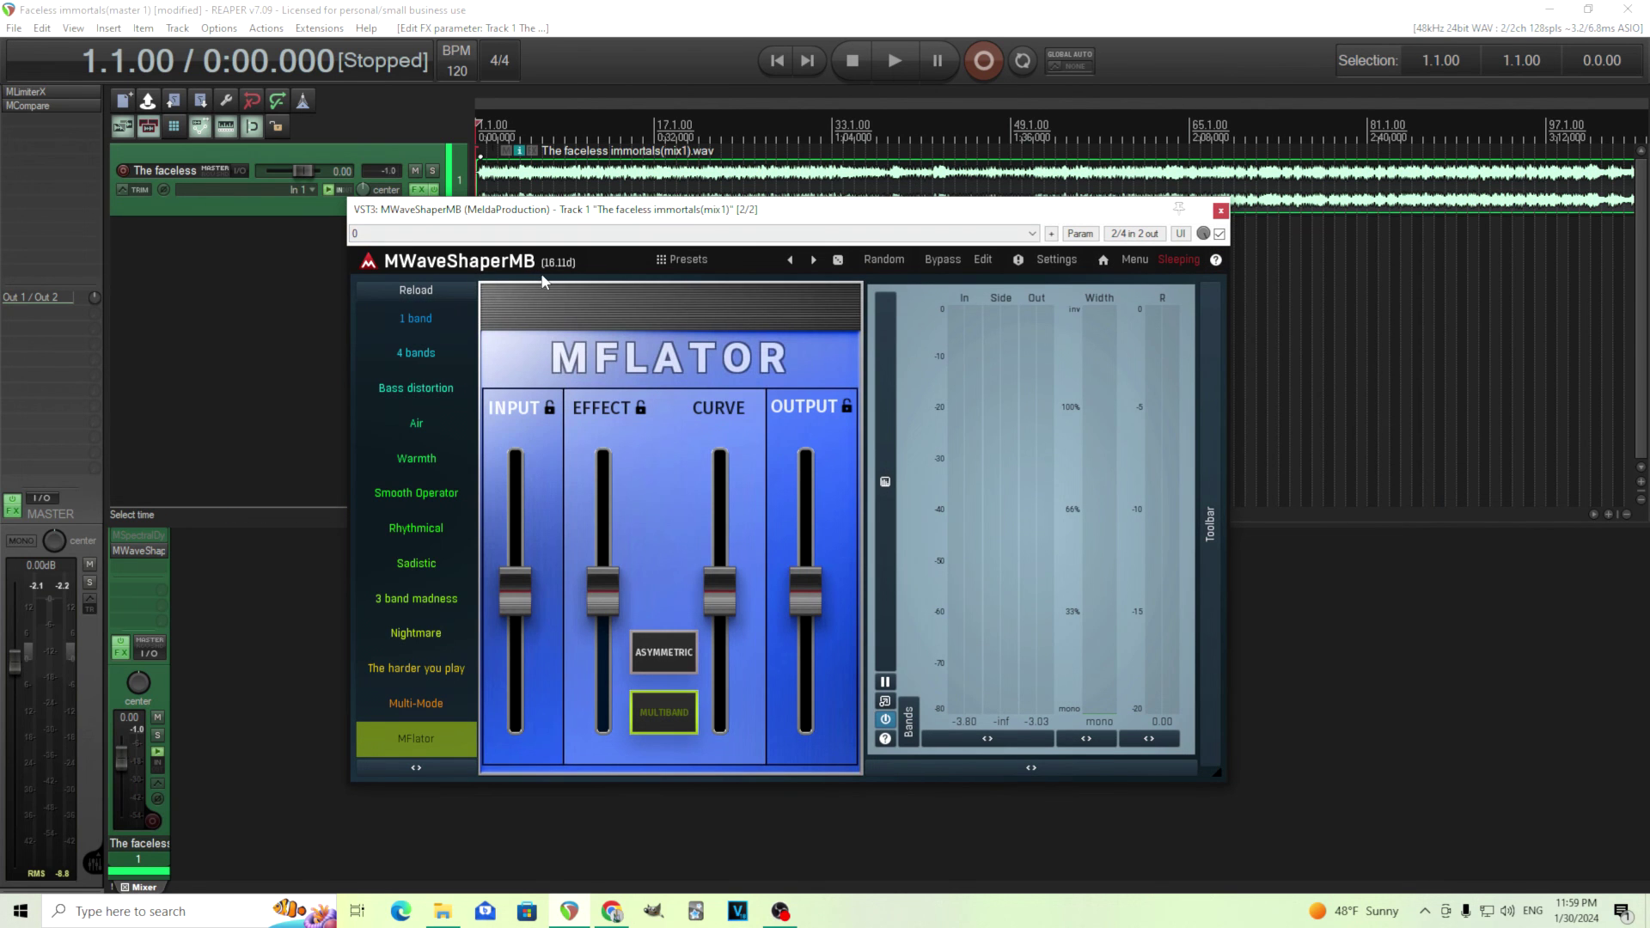